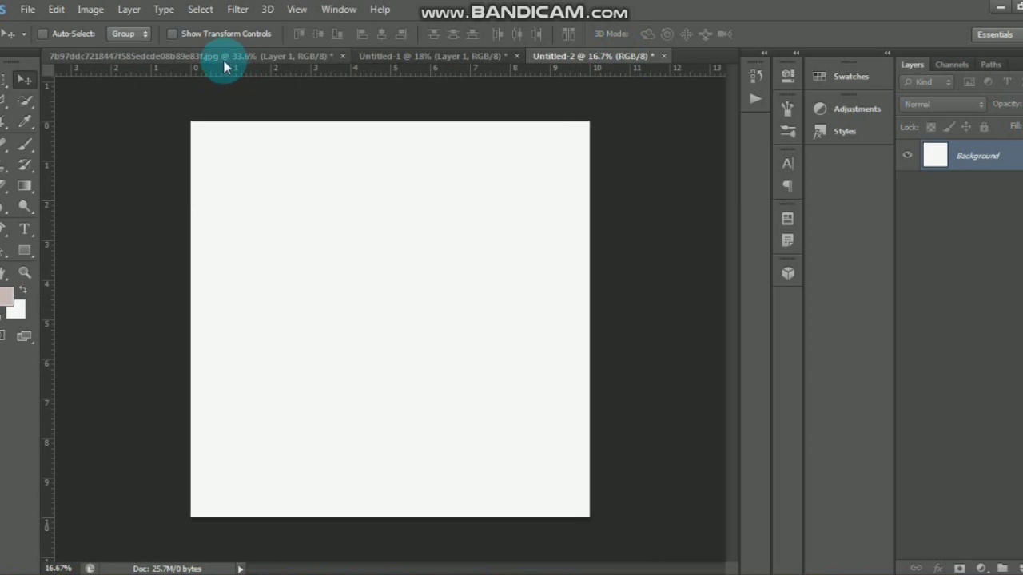
Bring the cut-out portrait of the man from the 7b97ddc… image into the blank Untitled-2 document.
click(223, 68)
key(ctrl+j)
drag(397, 343, 255, 468)
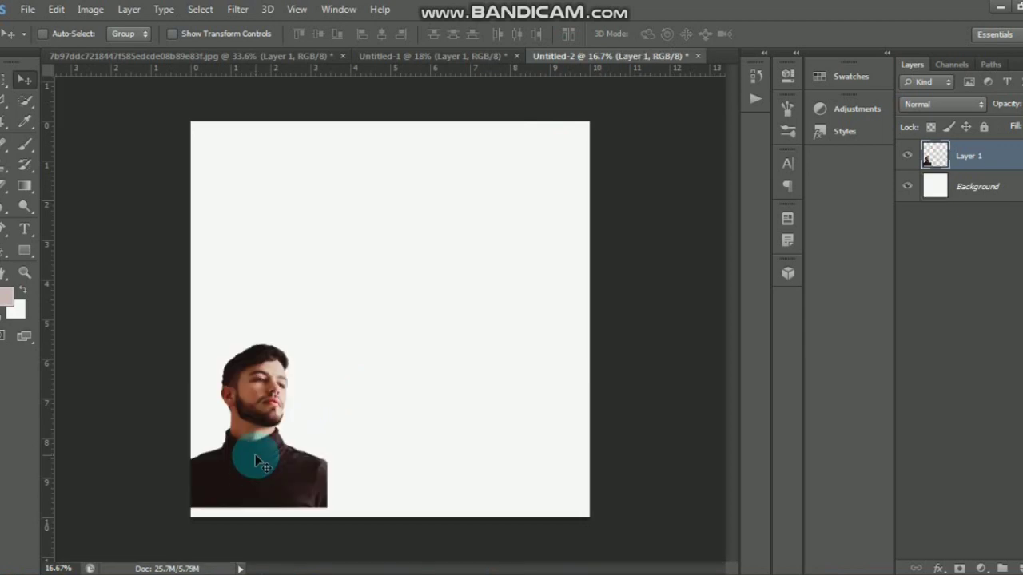
Scale the portrait proportionally to about 181% and place it against the canvas's lower-left corner.
key(ctrl+t)
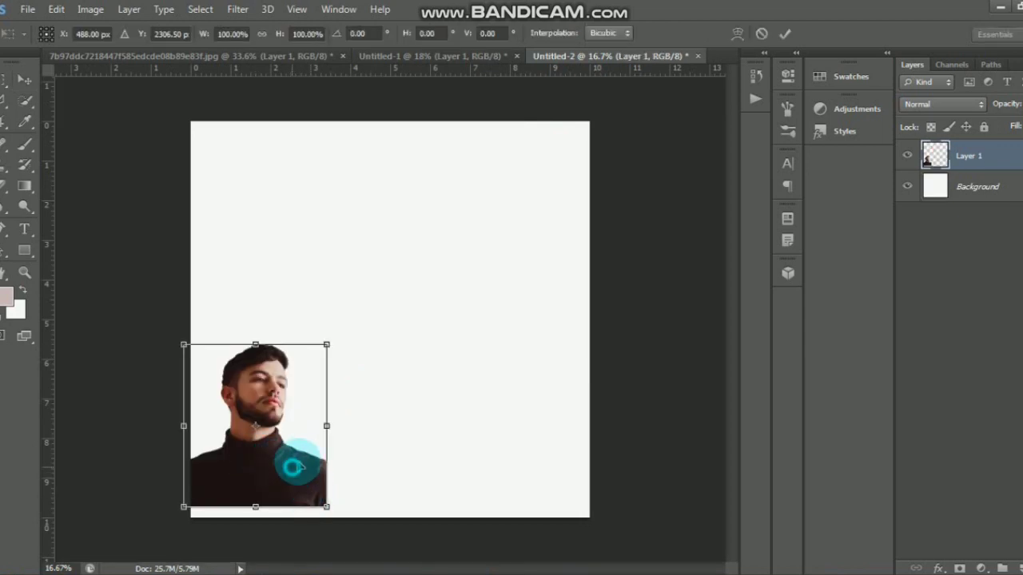
drag(293, 463, 354, 393)
drag(394, 430, 487, 535)
drag(434, 468, 422, 352)
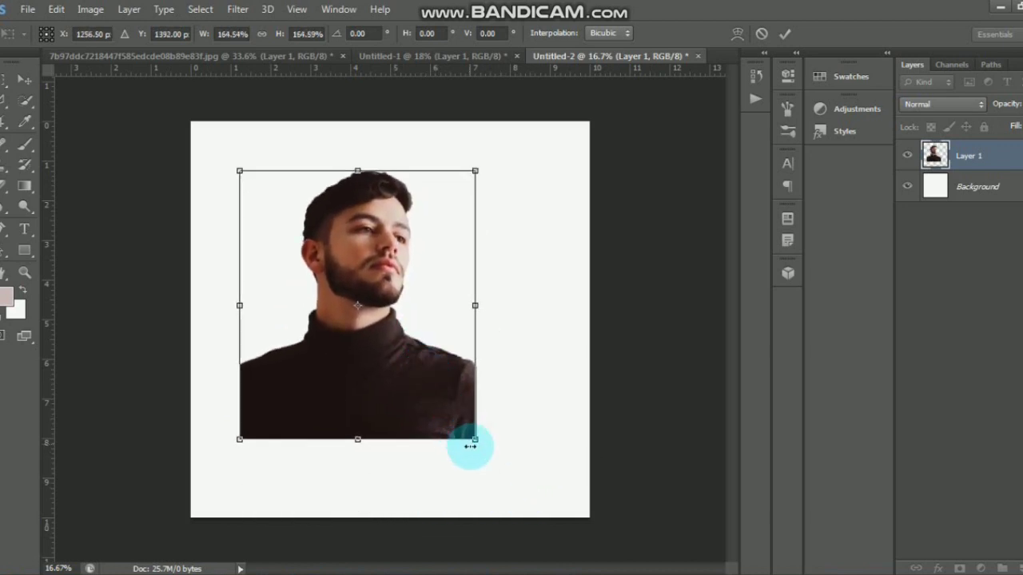
drag(475, 439, 513, 459)
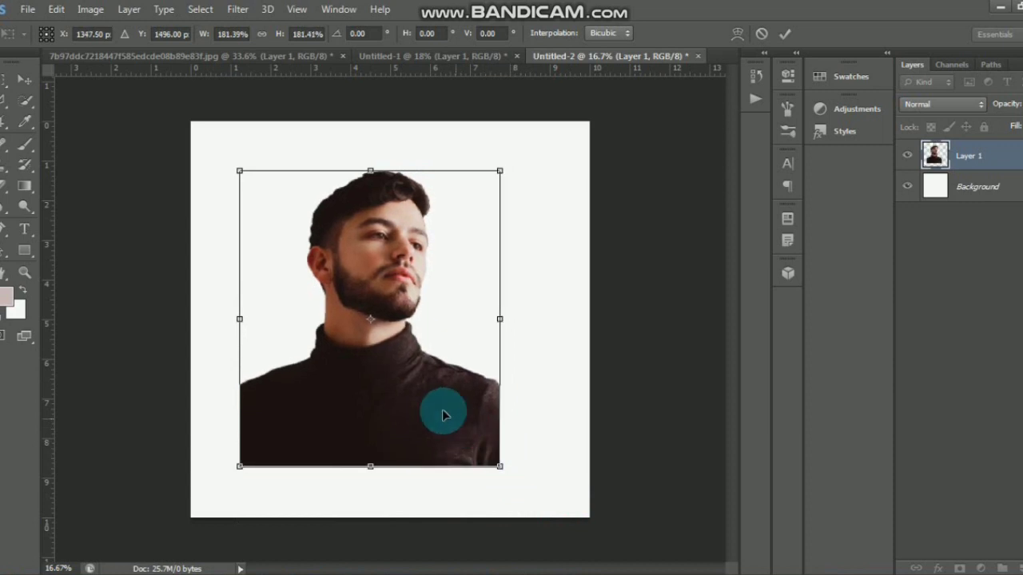
drag(441, 413, 390, 473)
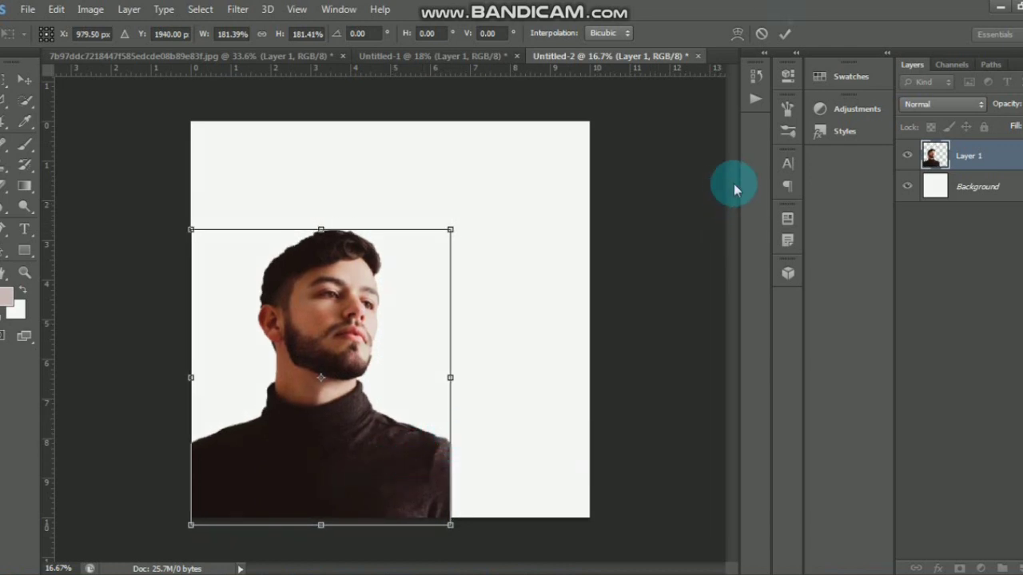
click(784, 34)
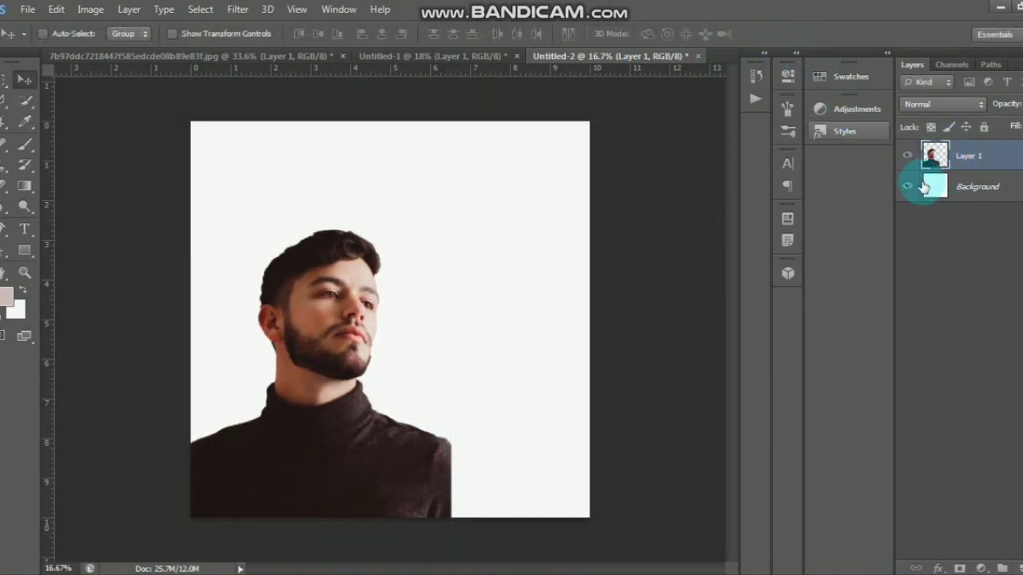
Add a solid black (000000) colour fill layer directly above the Background layer.
click(980, 187)
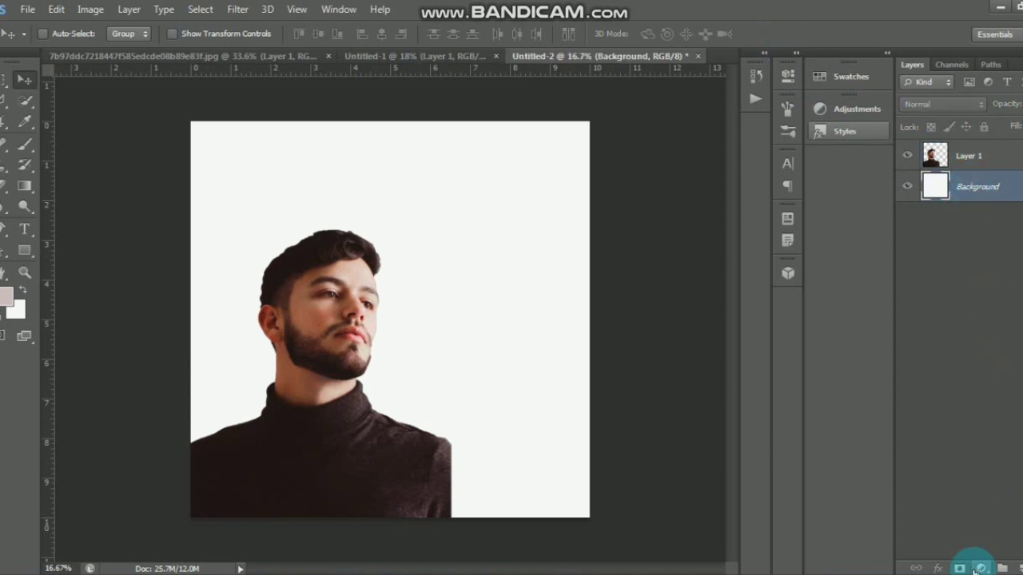
click(981, 568)
click(947, 224)
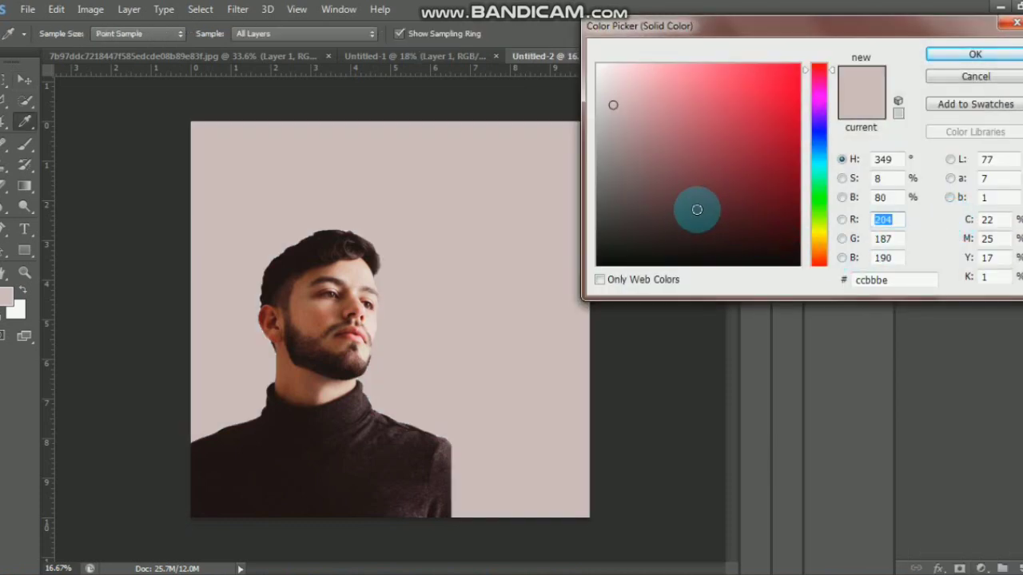
drag(680, 210, 562, 288)
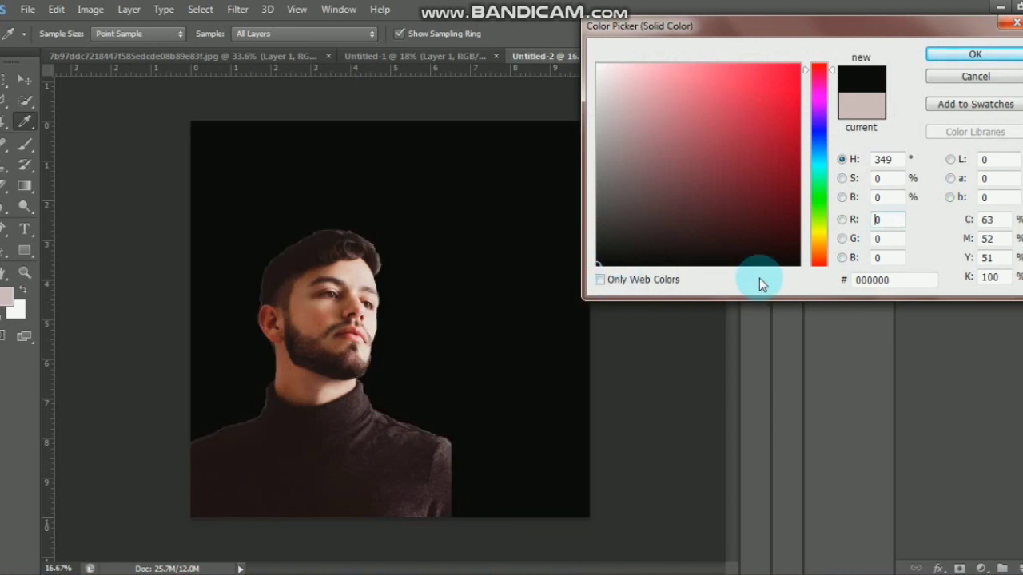
click(979, 54)
Darken the portrait layer with Brightness/Contrast, setting brightness to -148 and contrast to 75.
click(968, 155)
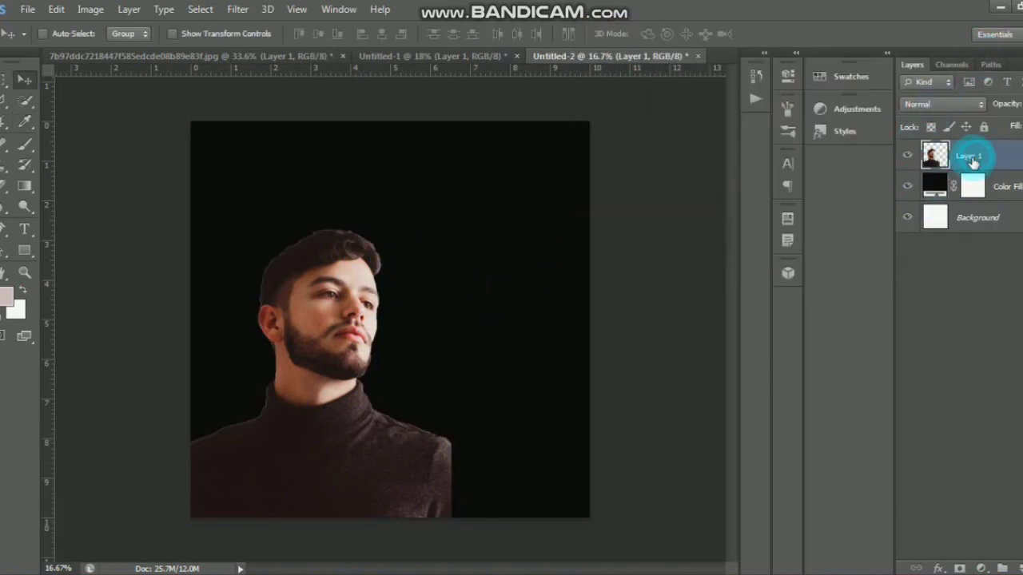
click(90, 11)
mouse_move(225, 48)
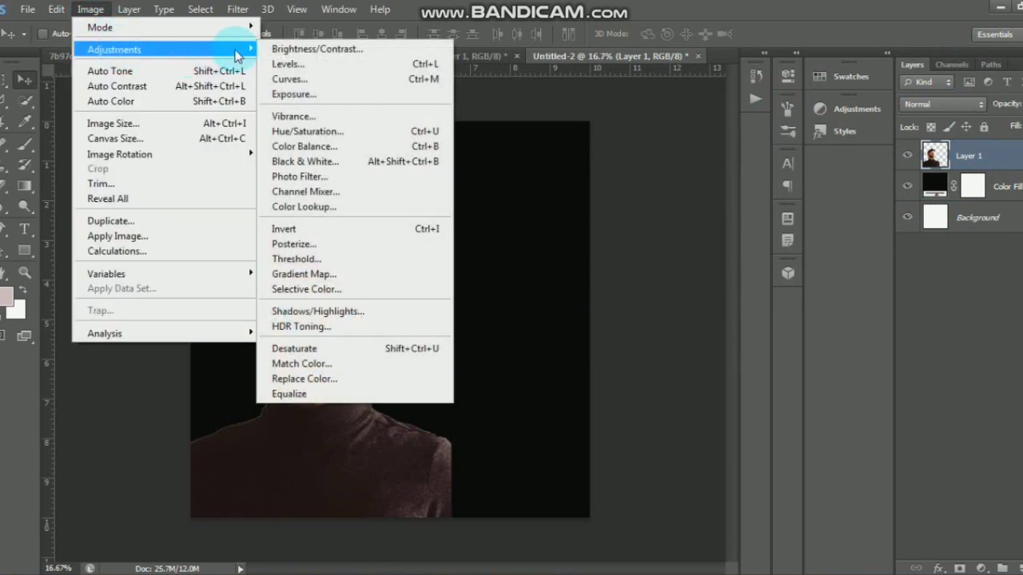
click(260, 47)
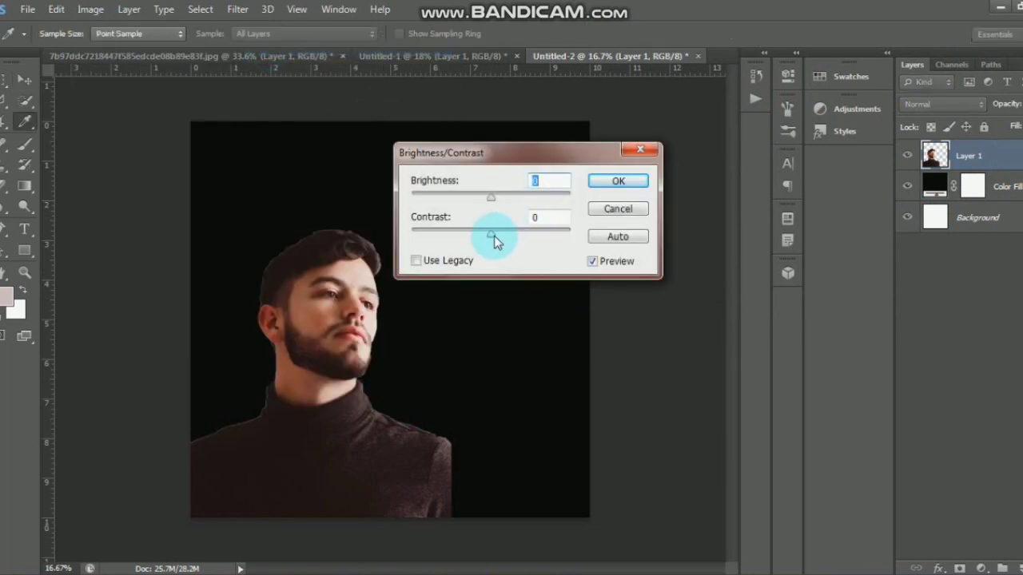
drag(489, 235, 436, 250)
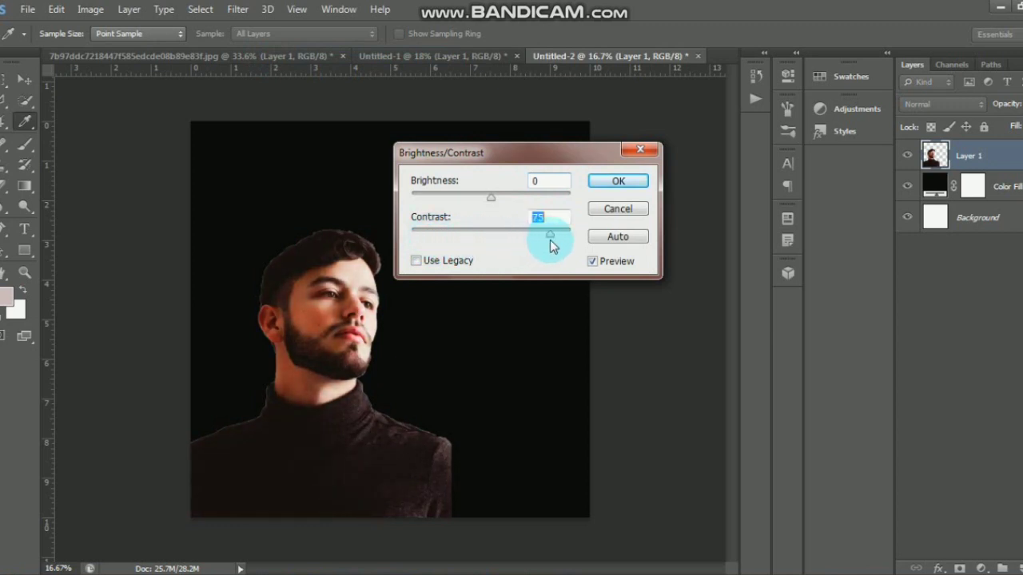
drag(453, 207, 428, 213)
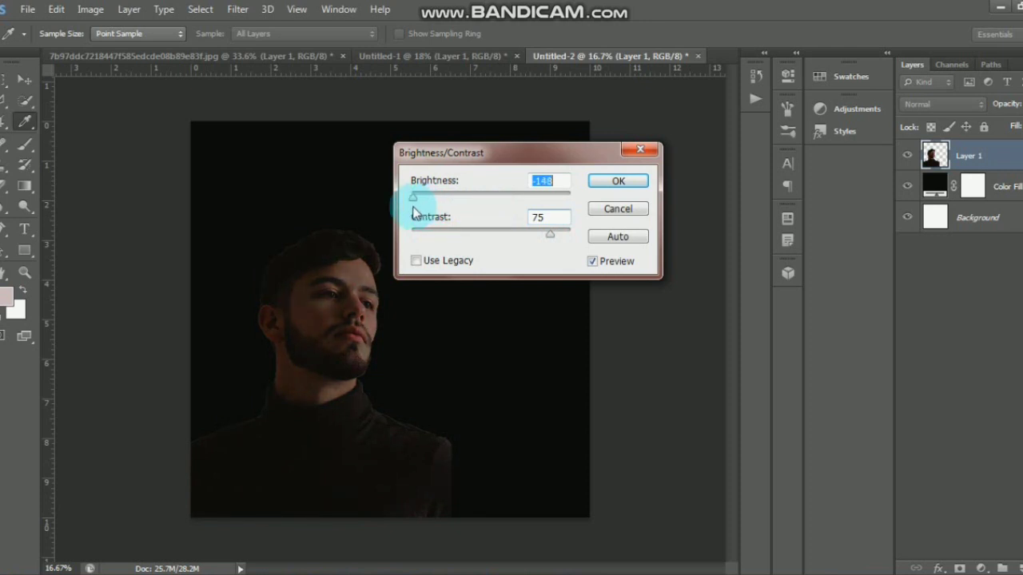
click(599, 183)
key(v)
Apply Levels to the portrait layer with the white output level lowered to 117.
click(88, 10)
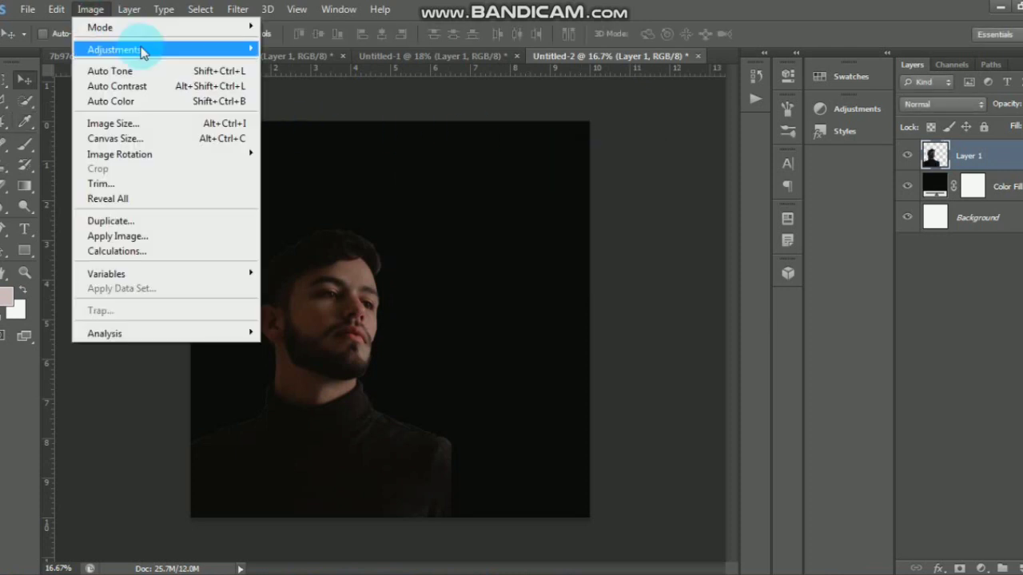
mouse_move(140, 50)
click(305, 64)
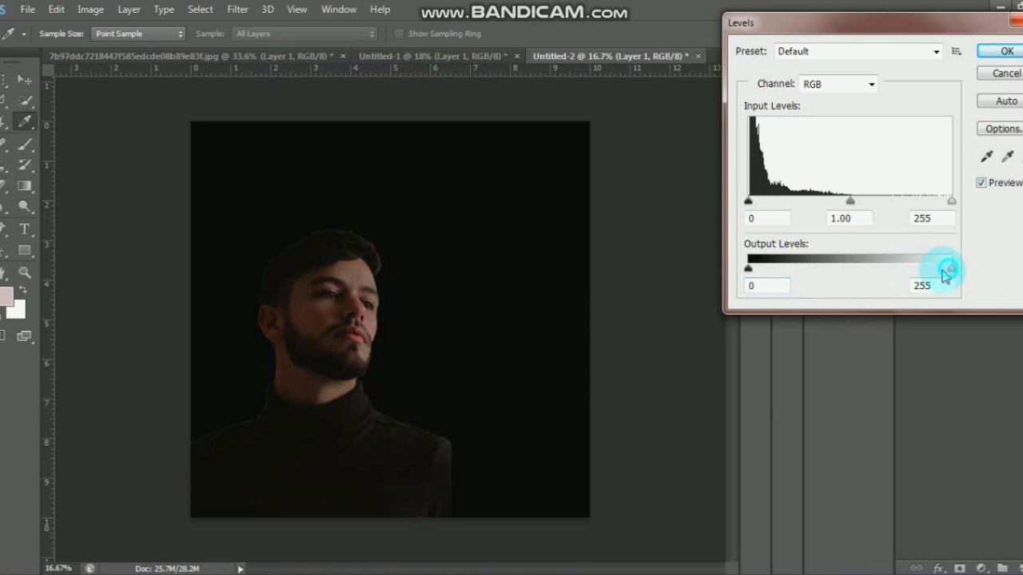
drag(948, 269, 893, 274)
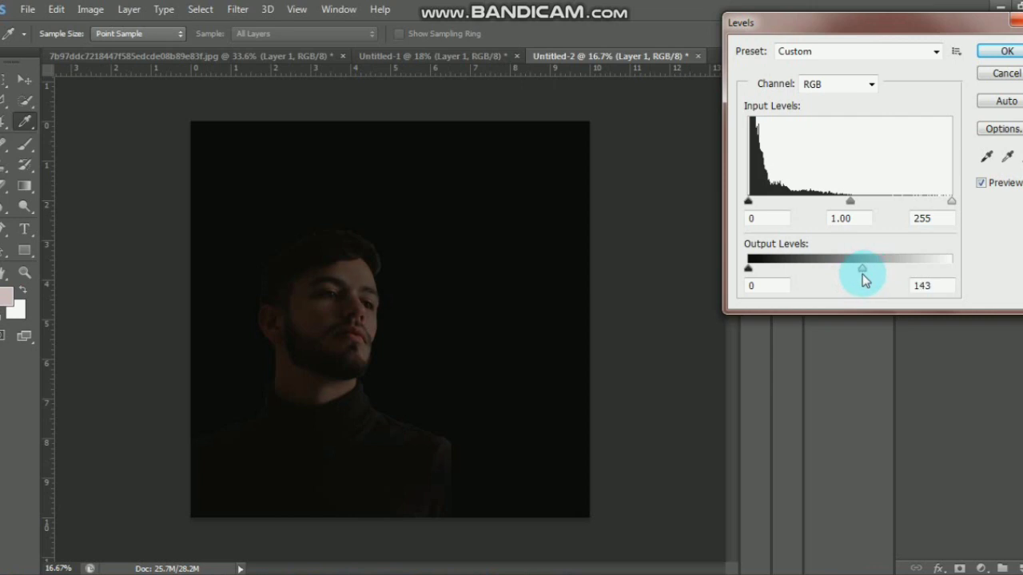
mouse_move(861, 275)
mouse_down()
mouse_move(828, 280)
mouse_move(841, 280)
mouse_up()
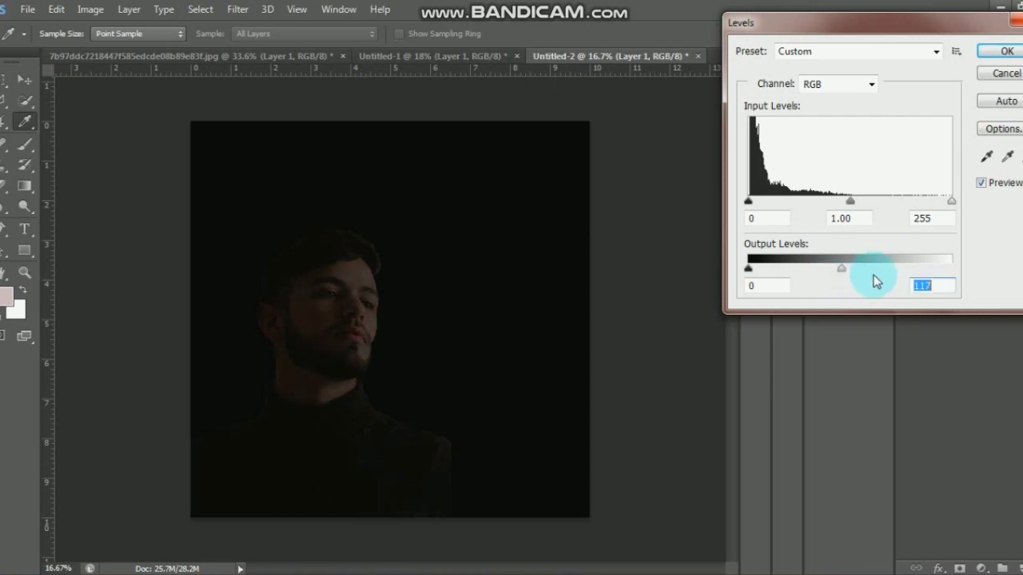
click(1007, 53)
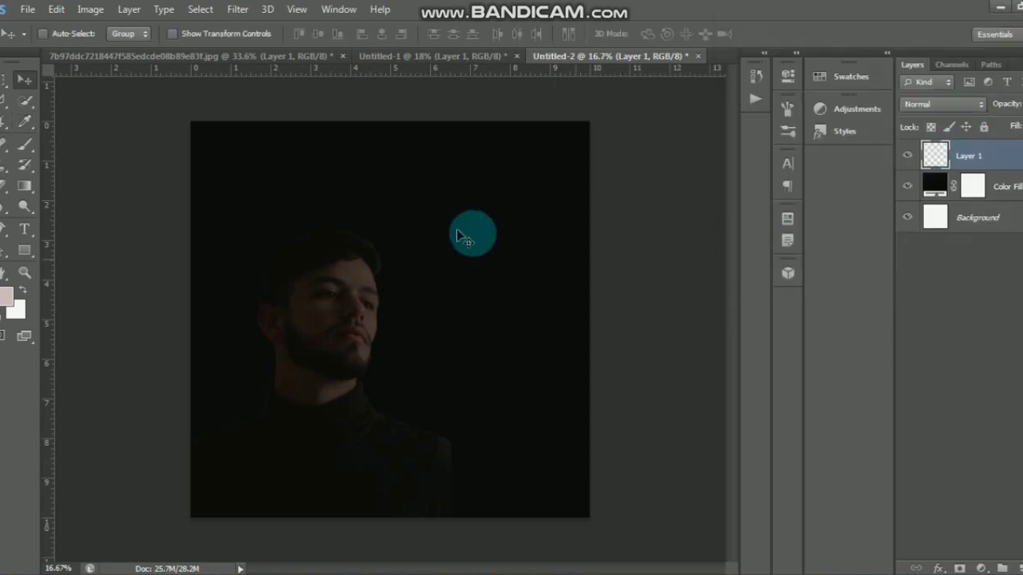
Apply Curves to the portrait layer with the black point moved to input 4, output 0.
click(83, 16)
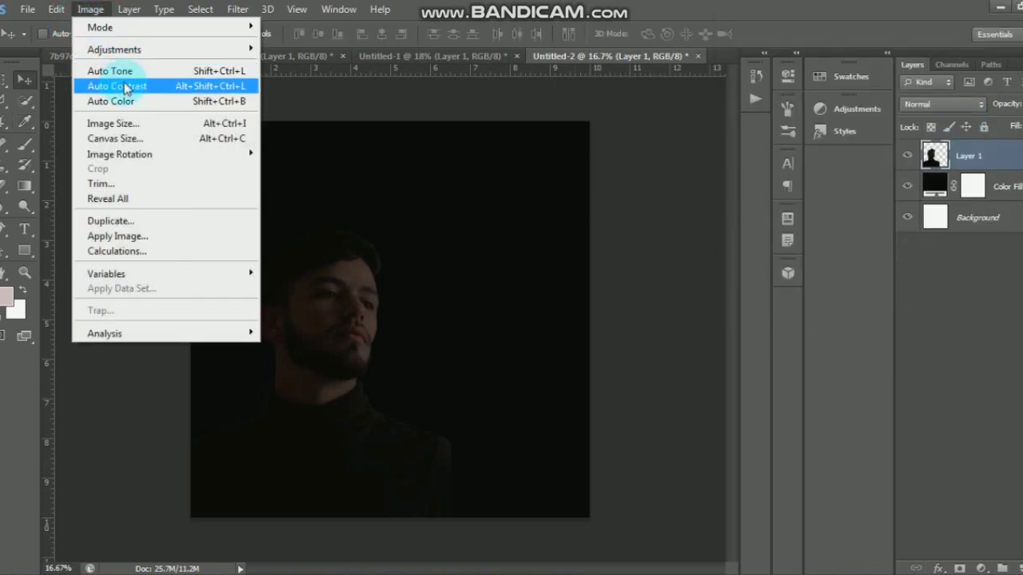
mouse_move(136, 48)
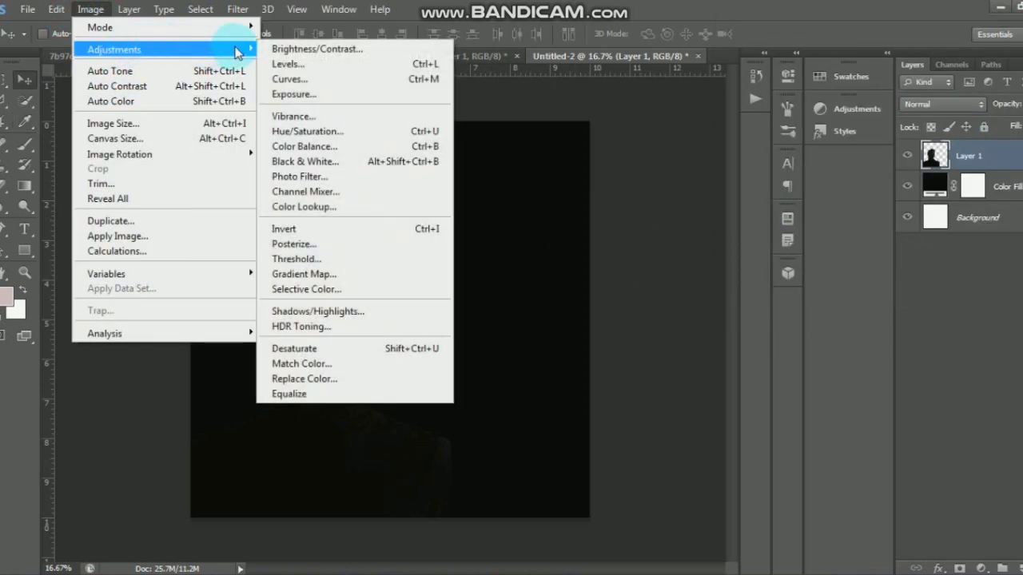
click(294, 79)
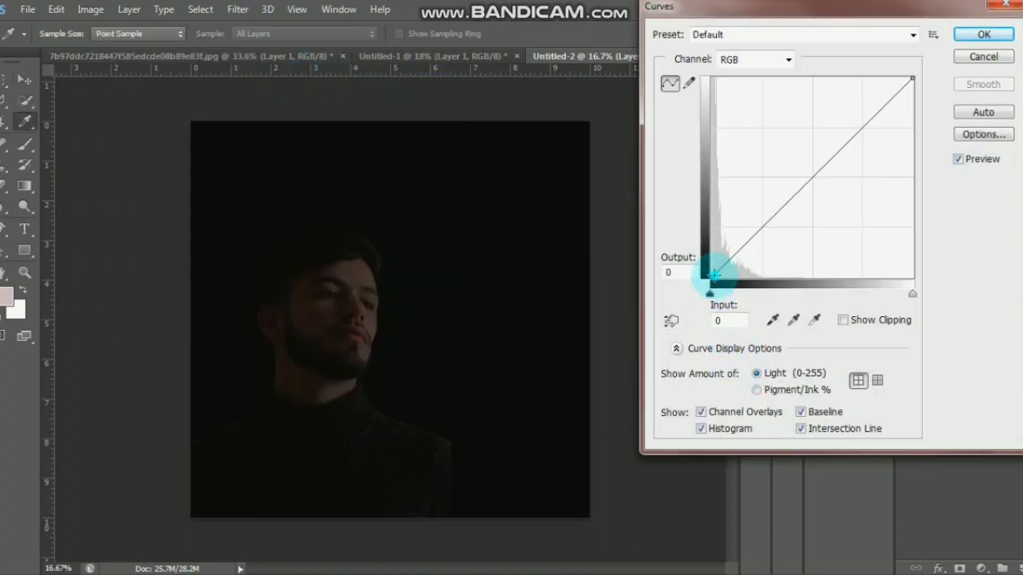
mouse_move(713, 273)
mouse_down()
mouse_move(731, 270)
mouse_move(715, 284)
mouse_up()
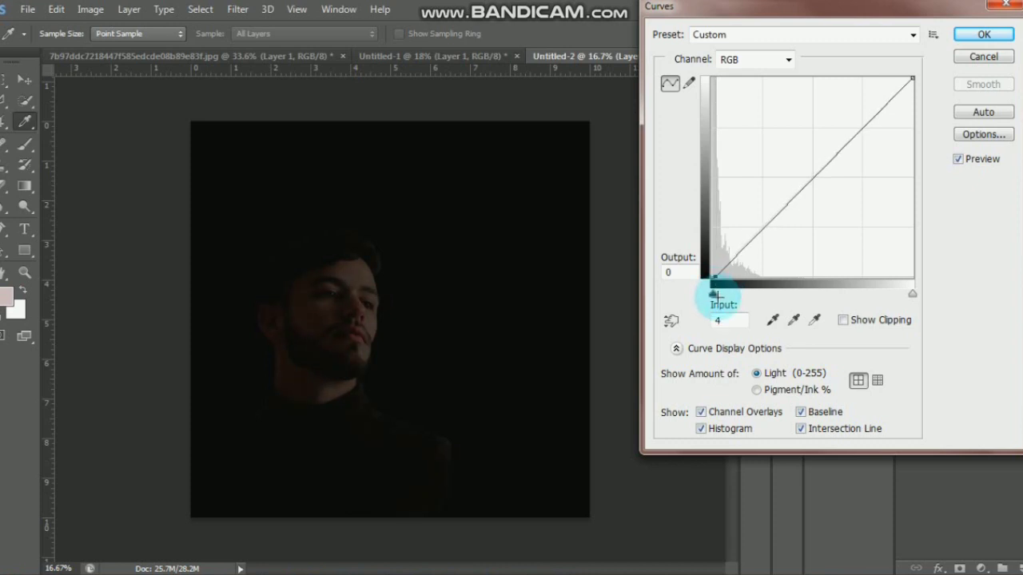
click(969, 36)
Open the Instagram love icon PNG from the New folder inside the file editan folder.
scroll(379, 284, up, 1)
scroll(379, 284, down, 2)
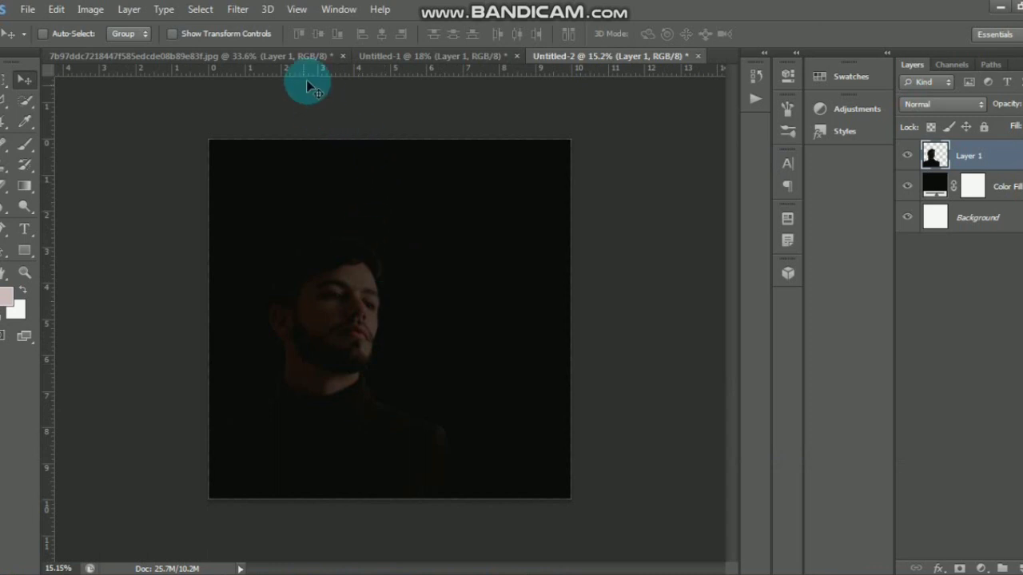
click(28, 10)
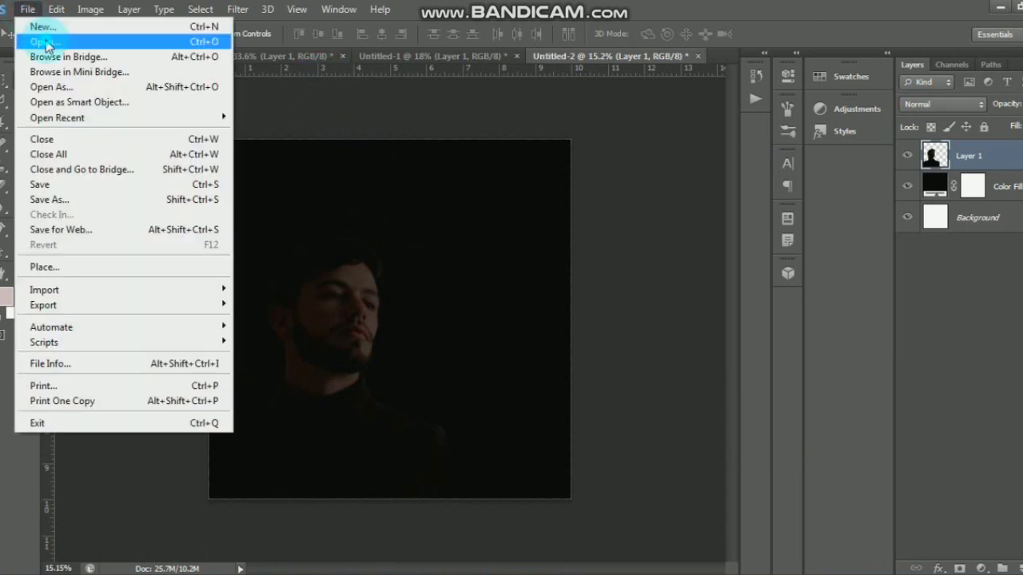
click(43, 40)
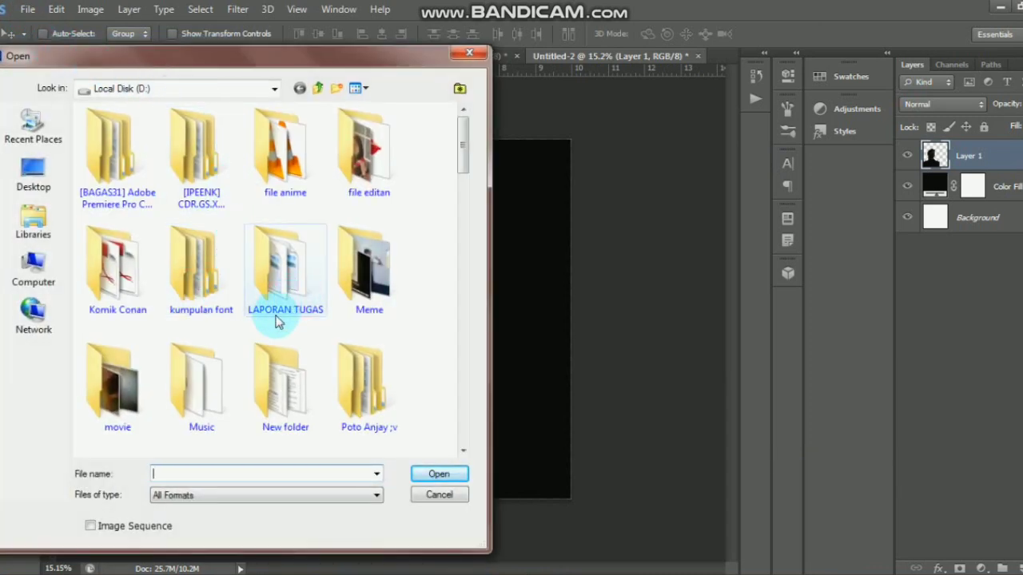
double_click(349, 179)
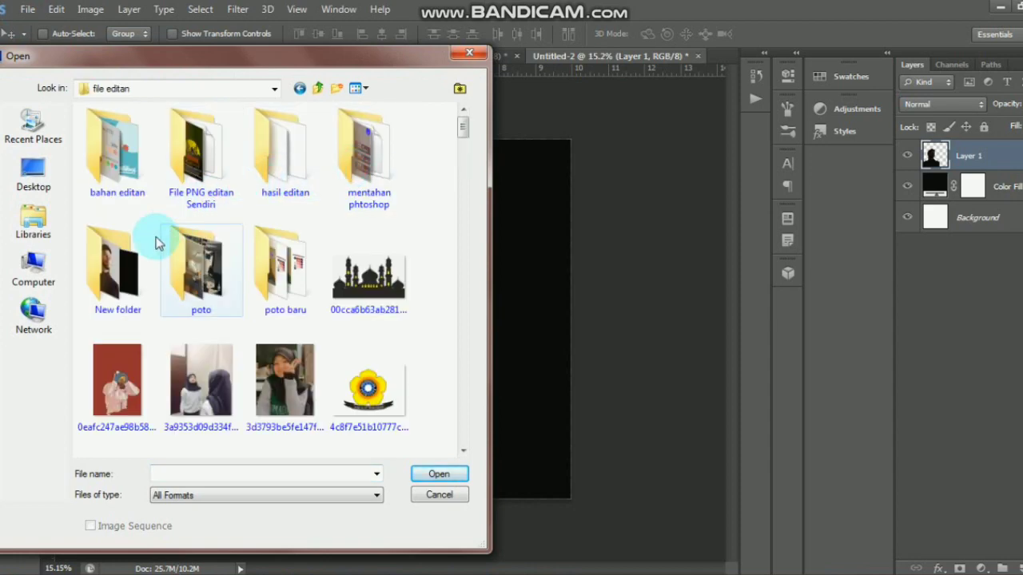
double_click(132, 252)
click(138, 178)
click(434, 473)
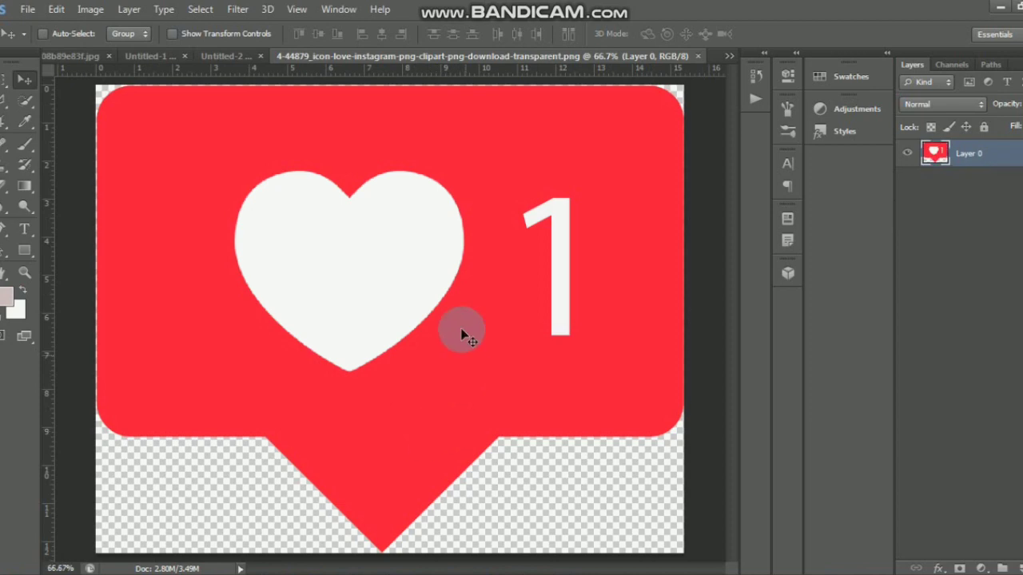
Copy the love icon into Untitled-2, scale it proportionally to about 49% and place it to the right of the man's face.
drag(456, 352, 358, 226)
drag(455, 273, 454, 272)
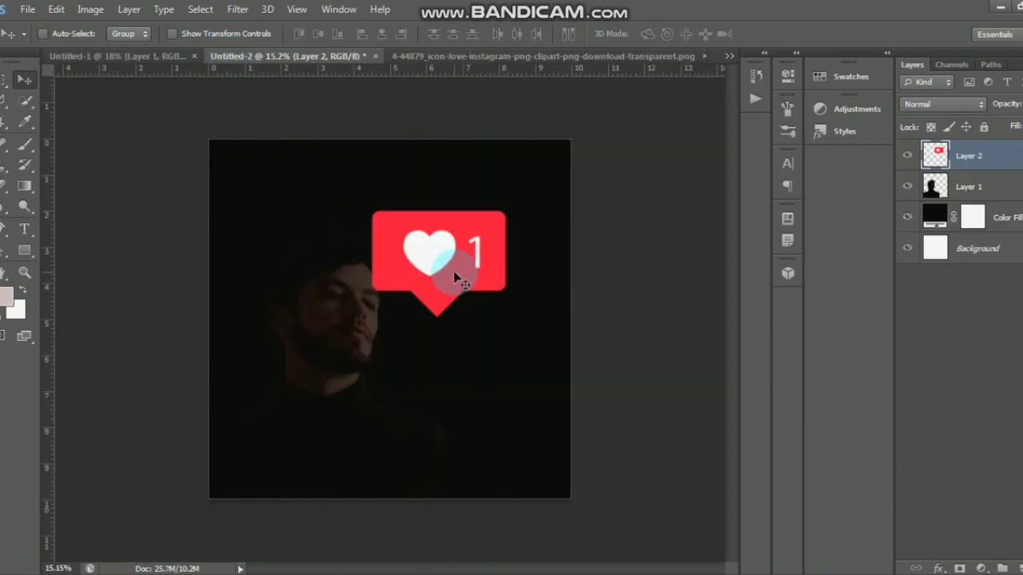
key(ctrl+t)
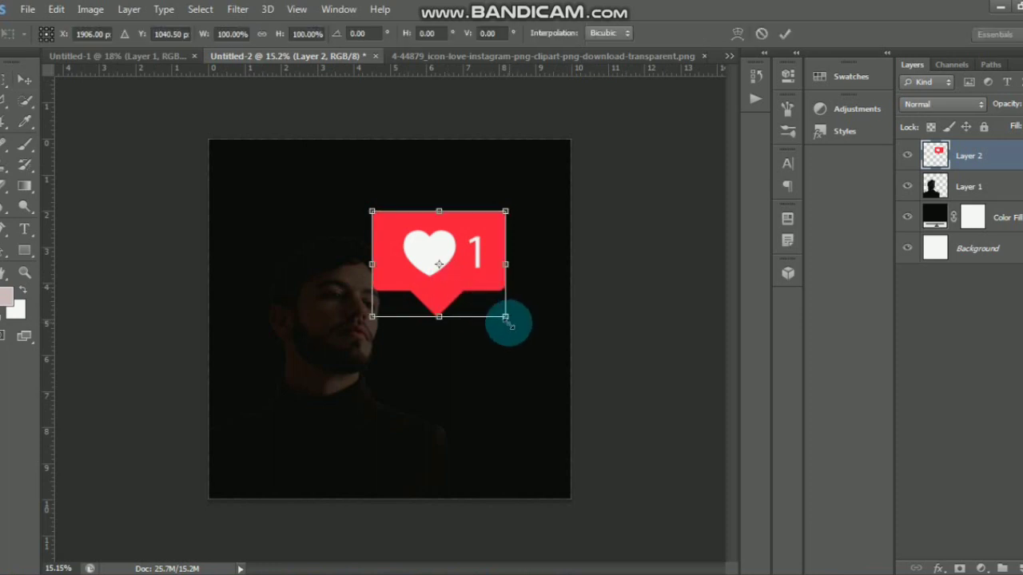
drag(508, 320, 432, 277)
drag(416, 236, 475, 261)
click(786, 34)
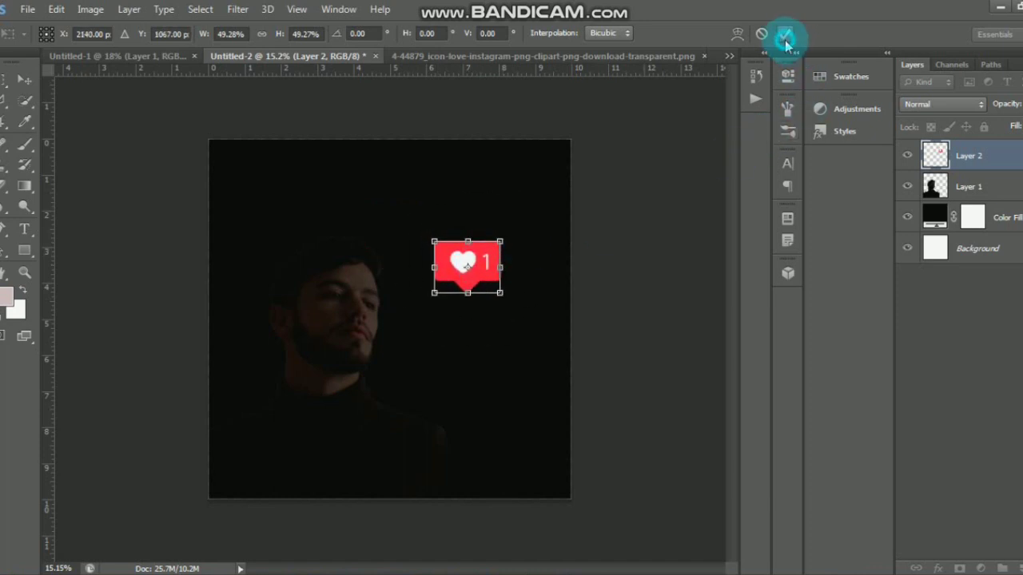
Add an Outer Glow to the love icon layer using the icon's own red, with 83% opacity and a size of 250 px.
right_click(934, 168)
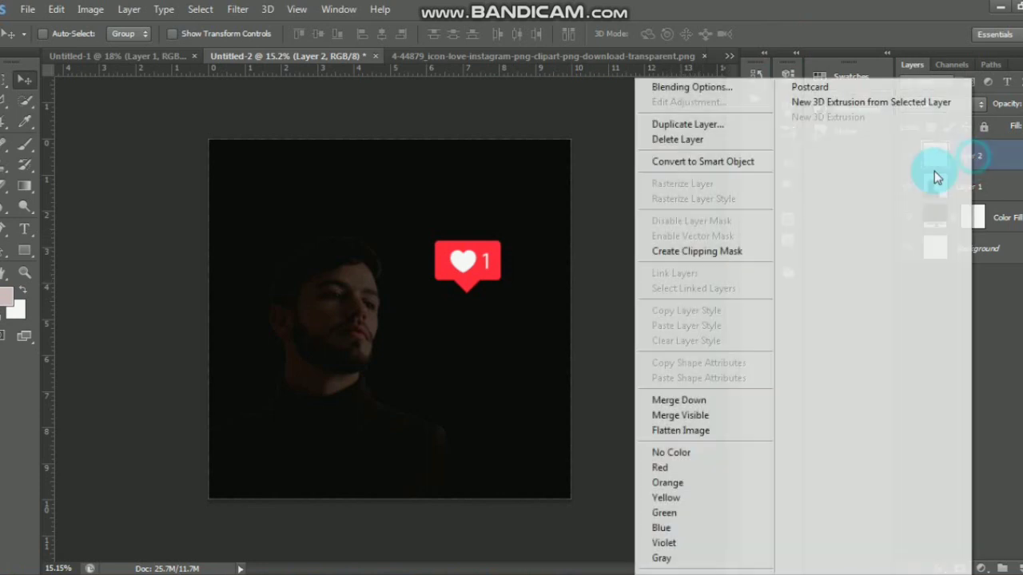
click(706, 97)
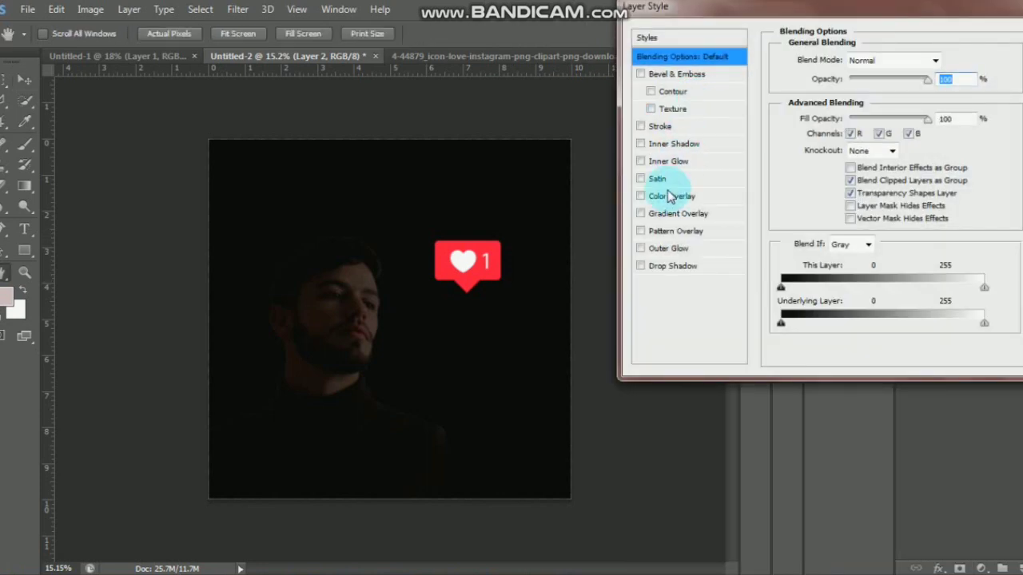
click(669, 250)
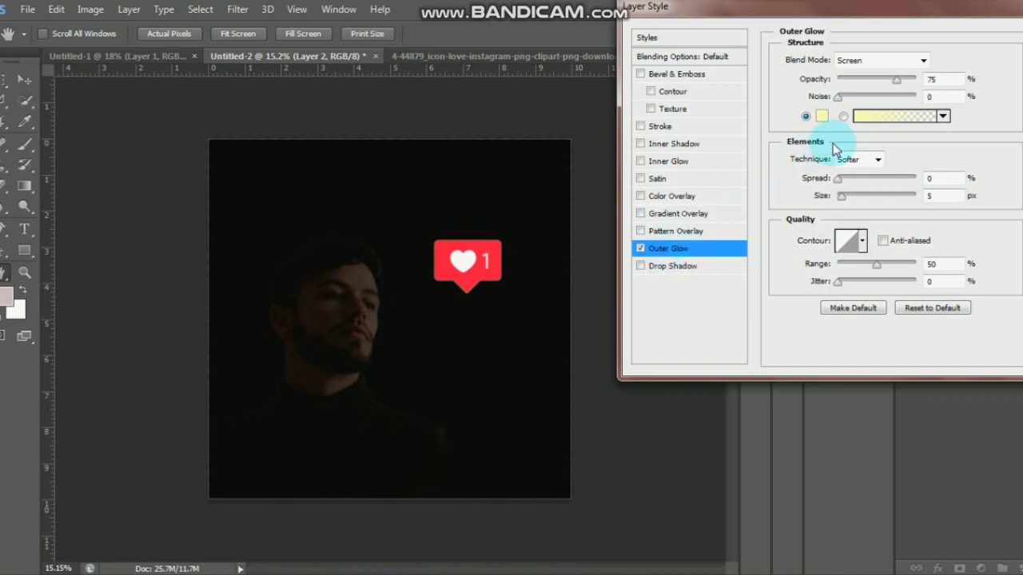
click(821, 118)
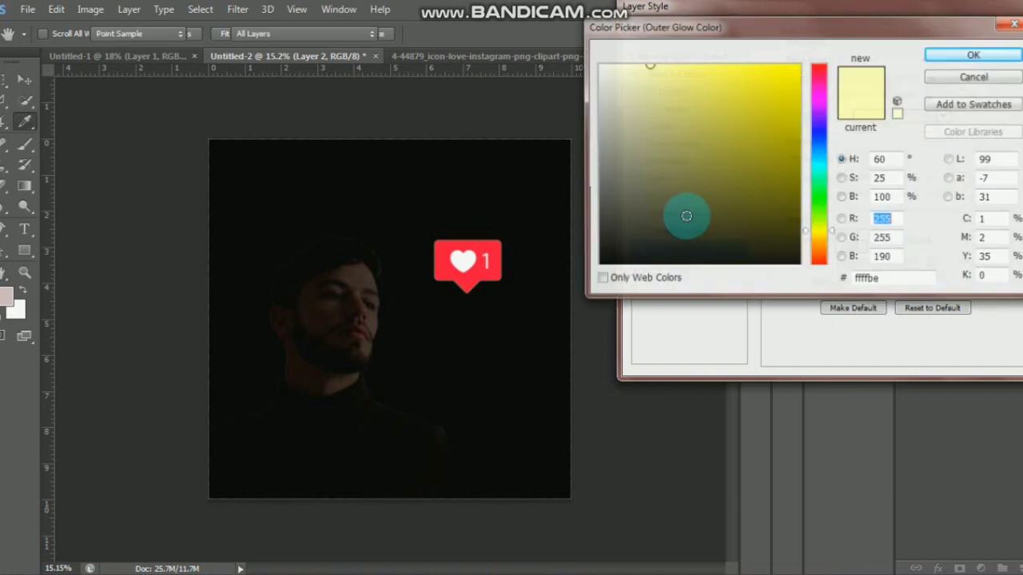
click(485, 267)
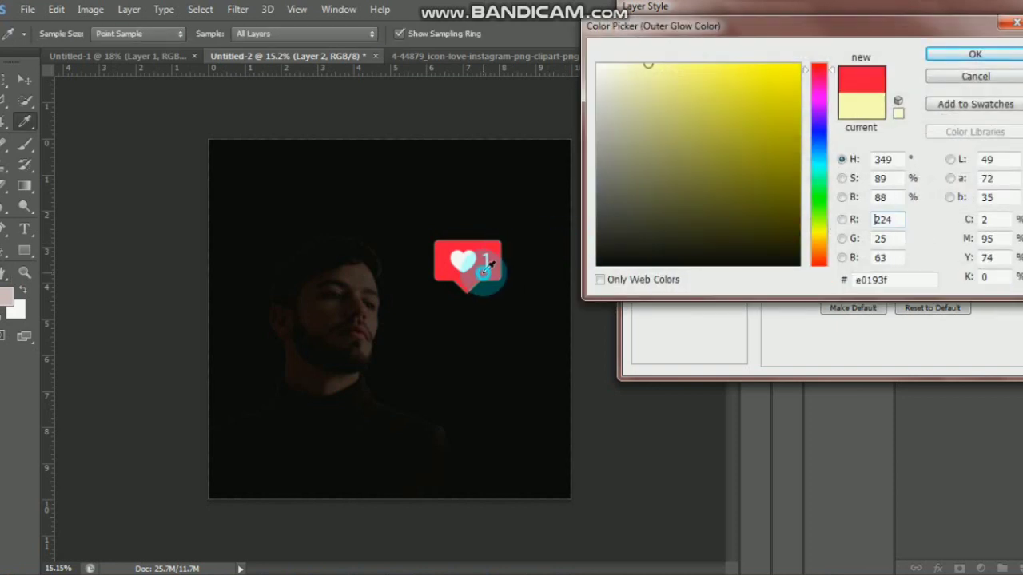
click(960, 51)
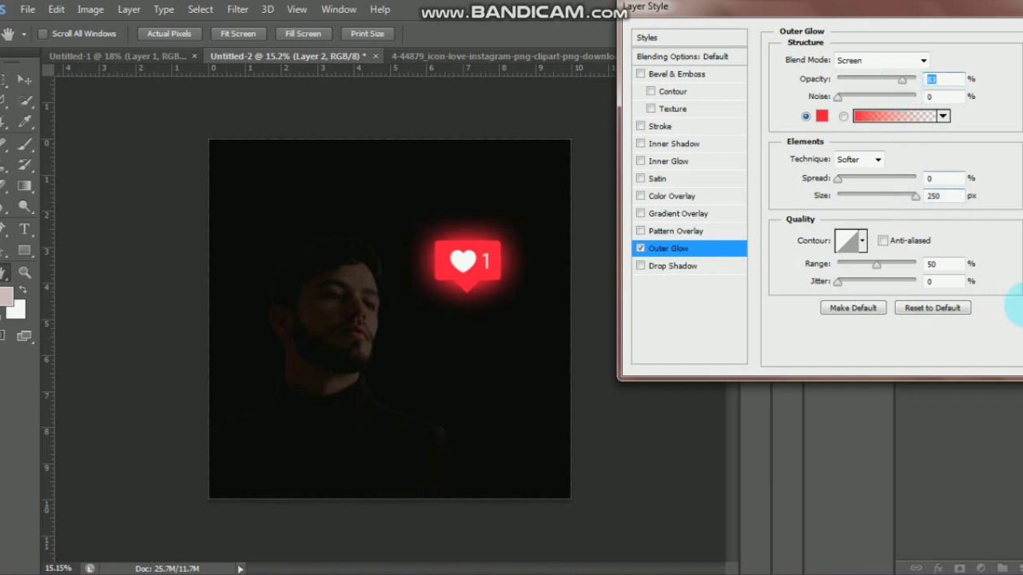
key(Return)
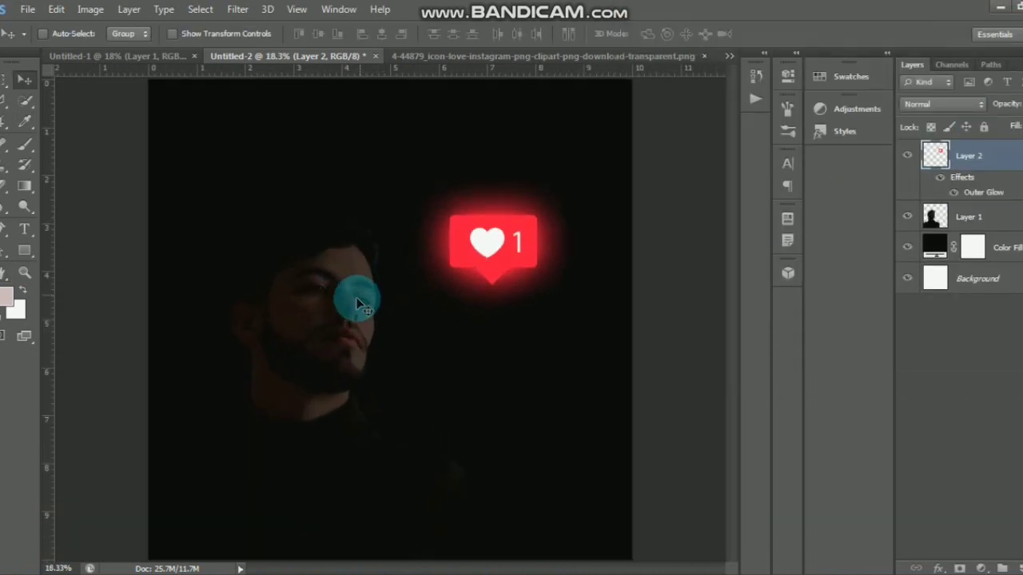
Create a new layer directly above the portrait layer and set the soft brush to 47 px.
click(1017, 216)
click(1017, 566)
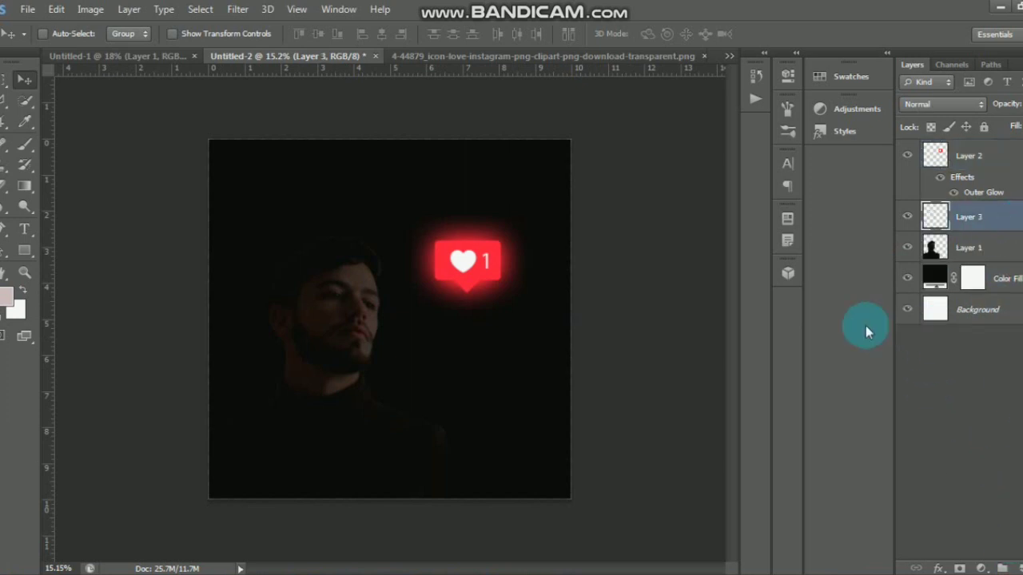
click(25, 145)
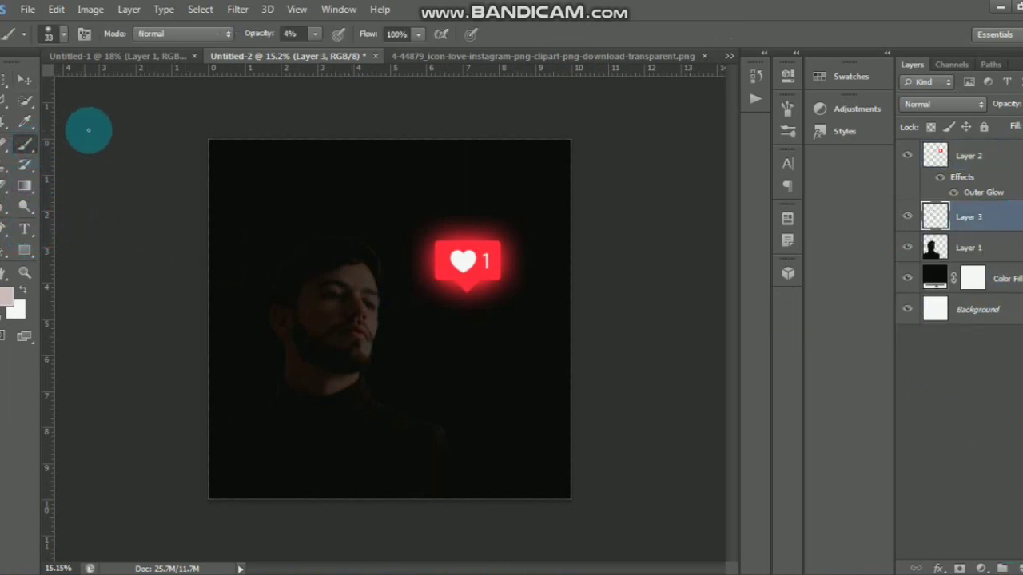
right_click(361, 279)
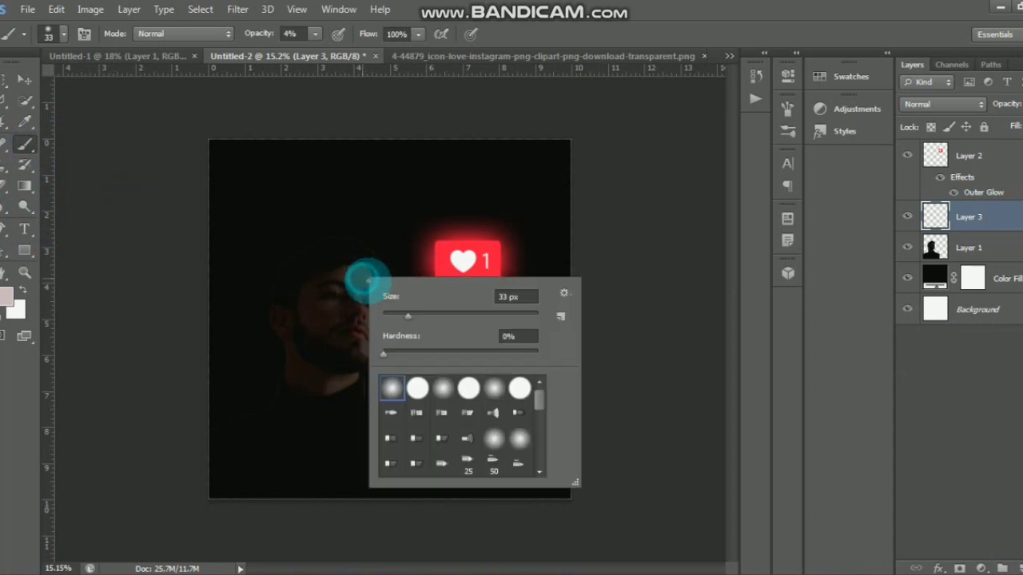
drag(402, 319, 421, 320)
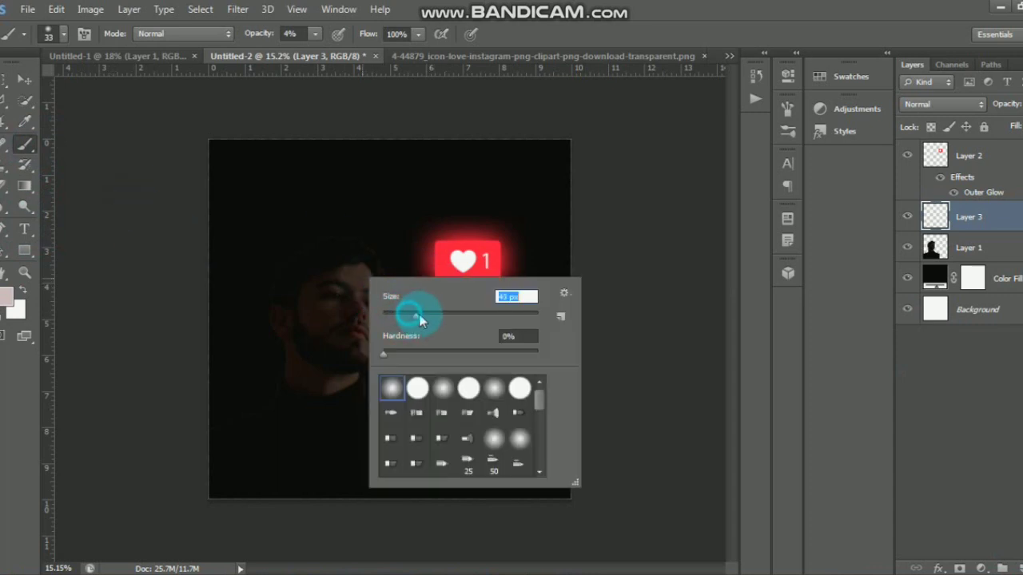
click(366, 269)
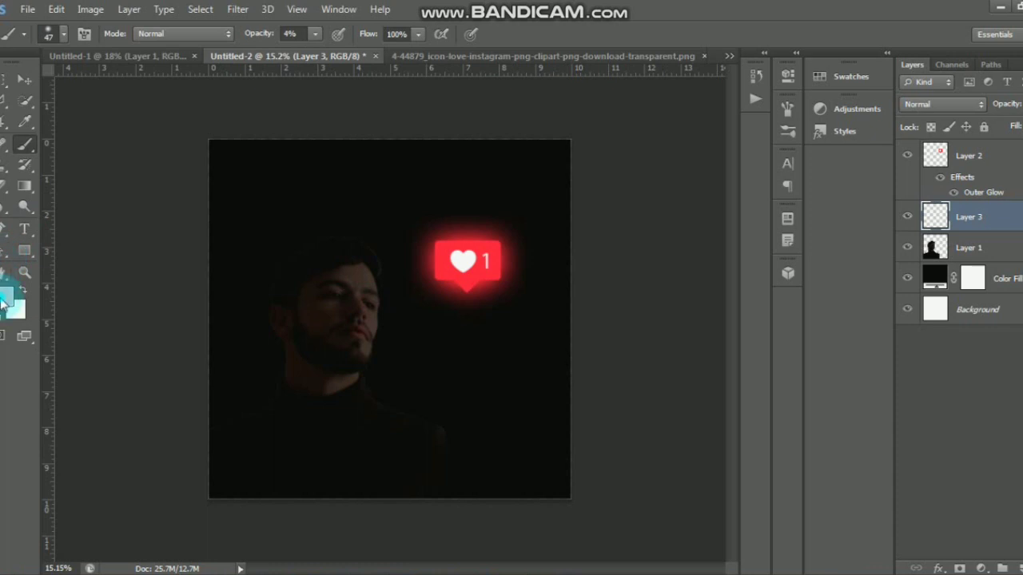
Sample the love icon's red as the foreground colour and brush it over the man's forehead at 4% opacity.
click(3, 300)
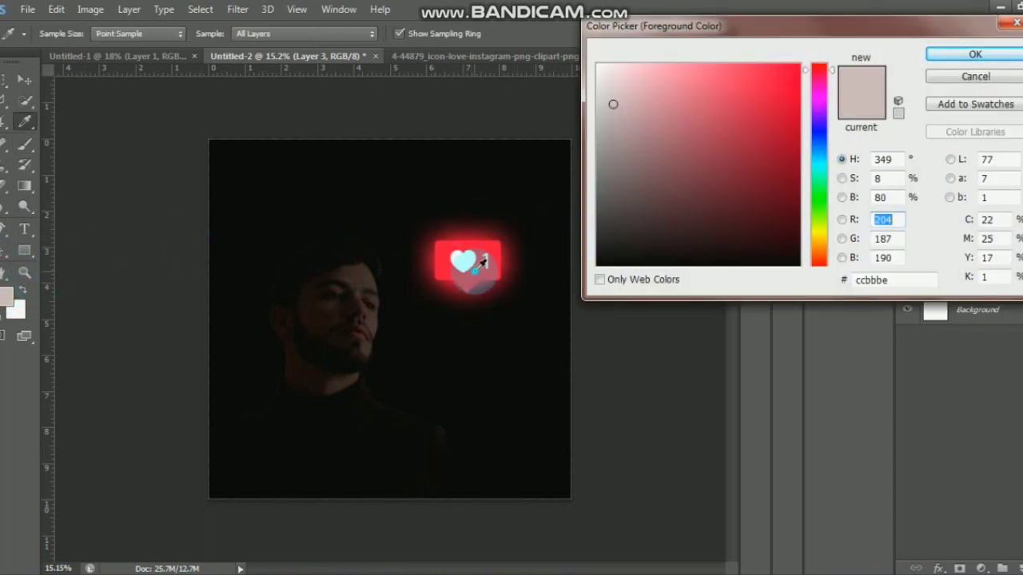
click(482, 263)
click(951, 54)
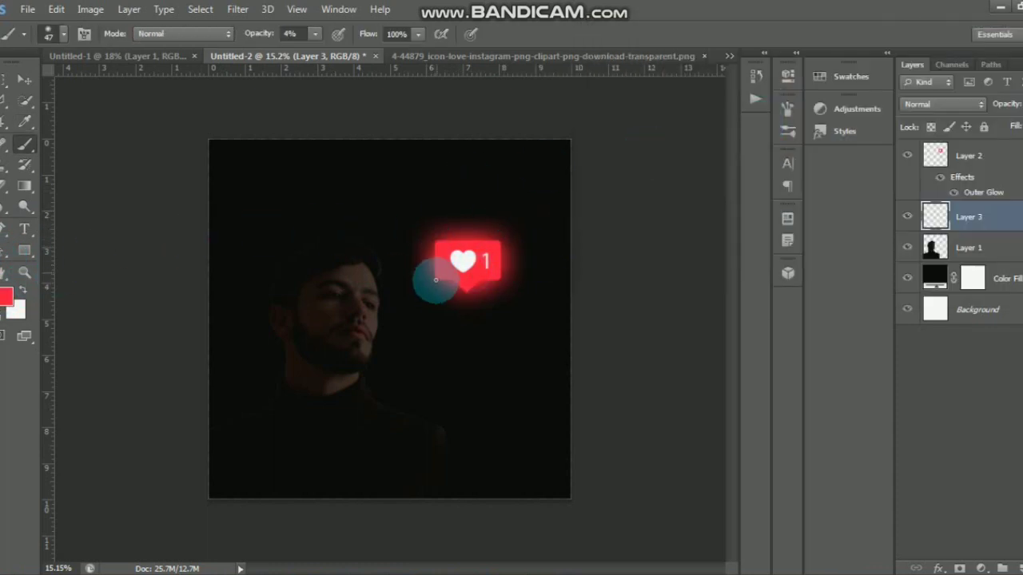
scroll(381, 281, up, 4)
scroll(347, 286, up, 5)
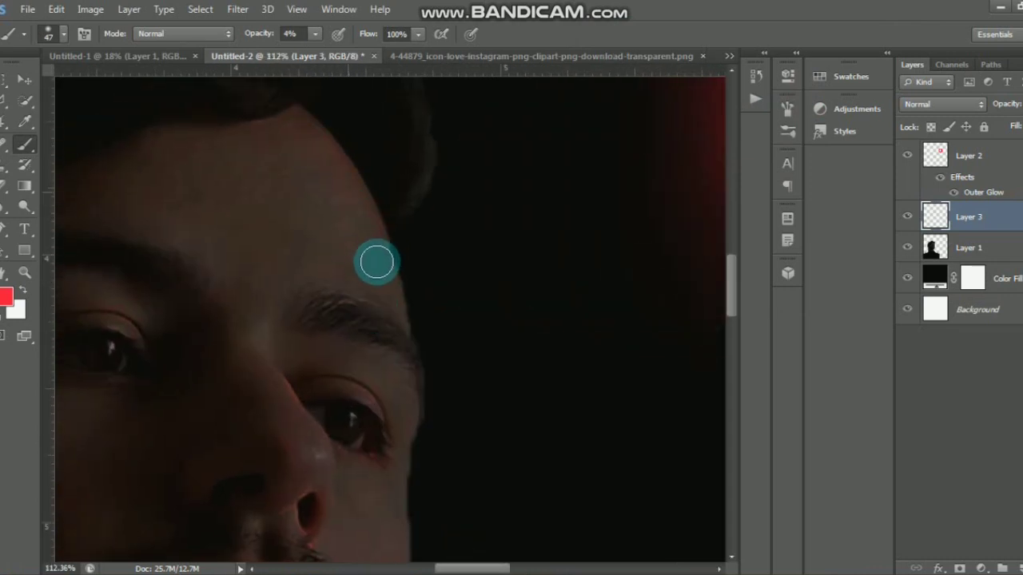
drag(274, 175, 328, 227)
drag(285, 160, 374, 265)
drag(317, 185, 354, 242)
mouse_move(254, 194)
mouse_down()
mouse_move(200, 164)
mouse_move(275, 123)
mouse_move(370, 288)
mouse_move(257, 212)
mouse_move(262, 260)
mouse_move(294, 260)
mouse_move(176, 224)
mouse_move(267, 319)
mouse_move(278, 413)
mouse_move(251, 324)
mouse_move(259, 338)
mouse_move(379, 372)
mouse_move(284, 343)
mouse_up()
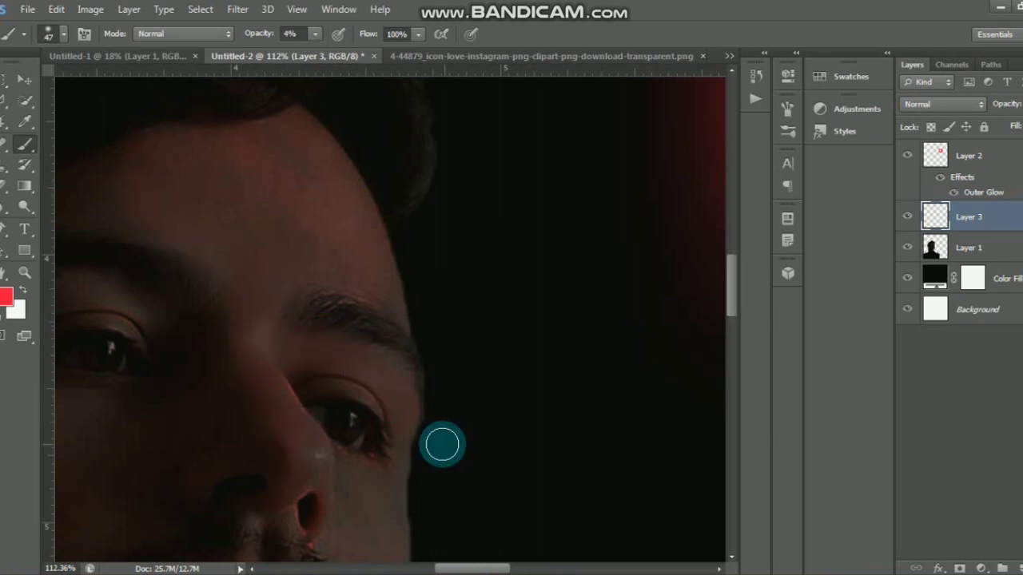
Brush faint red light around the eye nearest the icon and over the cheek, lips and chin.
scroll(440, 445, down, 3)
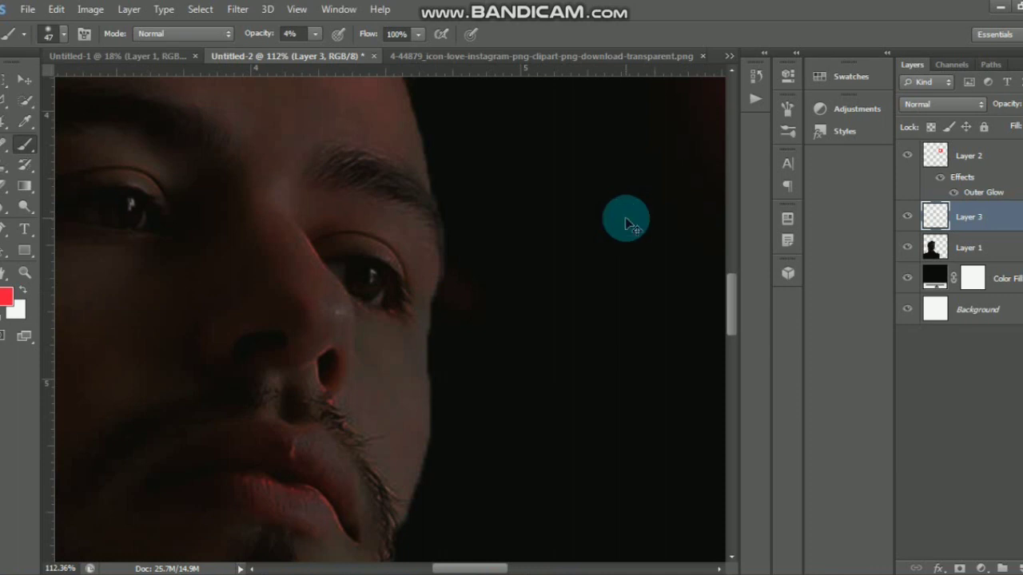
mouse_move(374, 123)
mouse_down()
mouse_move(384, 161)
mouse_move(359, 188)
mouse_move(378, 217)
mouse_up()
mouse_move(365, 210)
mouse_down()
mouse_move(209, 171)
mouse_move(228, 133)
mouse_move(299, 152)
mouse_move(360, 114)
mouse_move(257, 162)
mouse_move(244, 198)
mouse_move(297, 249)
mouse_move(314, 304)
mouse_move(317, 282)
mouse_move(299, 243)
mouse_move(346, 249)
mouse_move(381, 283)
mouse_move(335, 324)
mouse_move(438, 346)
mouse_move(459, 368)
mouse_move(434, 333)
mouse_up()
drag(438, 487, 407, 328)
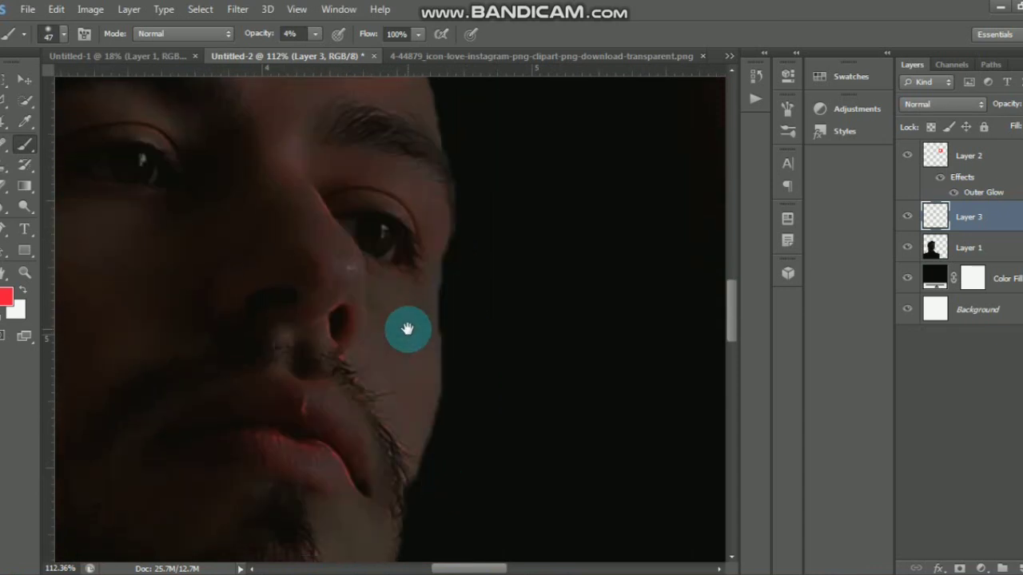
mouse_move(430, 270)
mouse_down()
mouse_move(370, 295)
mouse_move(418, 327)
mouse_move(404, 385)
mouse_move(414, 435)
mouse_move(401, 312)
mouse_move(362, 343)
mouse_move(407, 386)
mouse_move(395, 329)
mouse_move(331, 308)
mouse_move(388, 327)
mouse_move(424, 289)
mouse_move(412, 411)
mouse_move(432, 248)
mouse_move(406, 352)
mouse_move(412, 224)
mouse_up()
drag(402, 431, 429, 227)
mouse_move(400, 300)
mouse_down()
mouse_move(388, 361)
mouse_move(413, 371)
mouse_move(364, 310)
mouse_move(369, 341)
mouse_move(388, 323)
mouse_move(386, 335)
mouse_move(334, 273)
mouse_move(336, 240)
mouse_move(357, 264)
mouse_move(395, 261)
mouse_move(366, 195)
mouse_move(396, 340)
mouse_move(407, 323)
mouse_move(372, 357)
mouse_move(369, 287)
mouse_move(388, 341)
mouse_move(398, 335)
mouse_move(396, 371)
mouse_move(409, 355)
mouse_move(382, 275)
mouse_move(357, 298)
mouse_move(344, 272)
mouse_move(251, 311)
mouse_up()
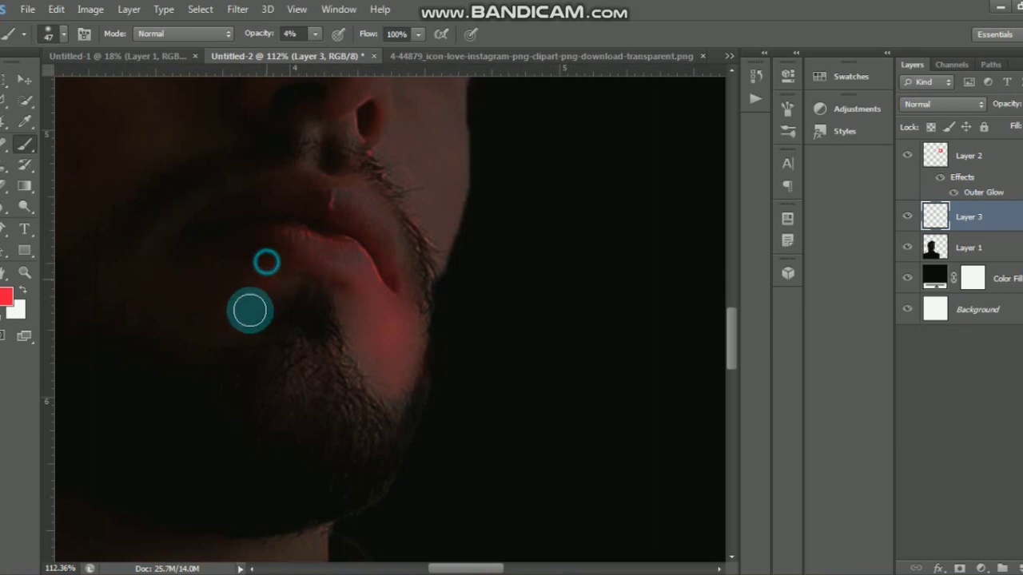
Strengthen the red light on the forehead, upper eyelid and cheek on the icon's side of the face.
scroll(295, 273, down, 5)
scroll(365, 215, down, 2)
scroll(354, 160, up, 6)
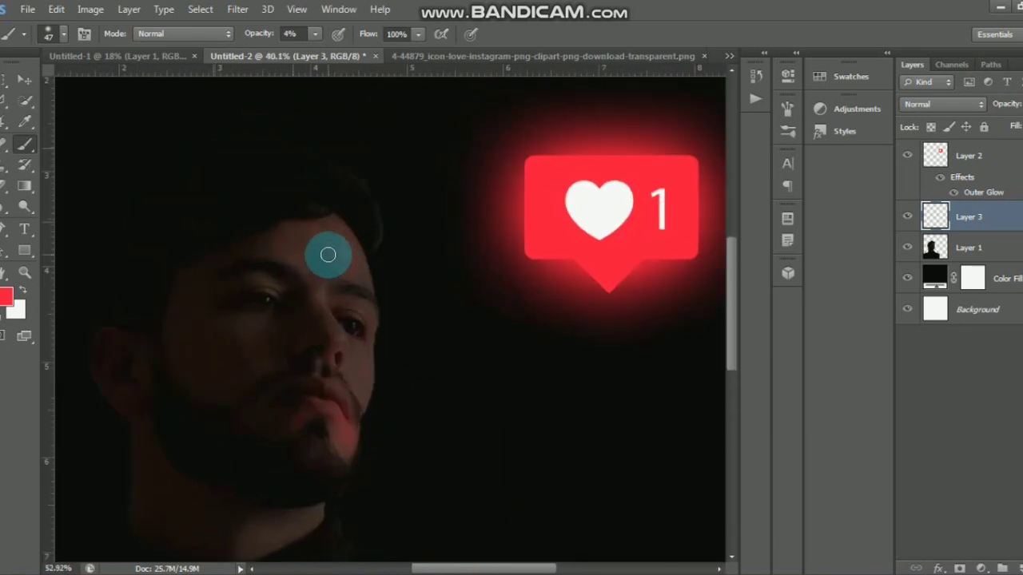
scroll(331, 209, up, 2)
mouse_move(373, 242)
mouse_down()
mouse_move(389, 278)
mouse_move(308, 196)
mouse_move(237, 195)
mouse_move(257, 228)
mouse_move(230, 233)
mouse_move(224, 251)
mouse_move(245, 296)
mouse_move(283, 282)
mouse_move(328, 305)
mouse_move(320, 287)
mouse_move(379, 262)
mouse_move(372, 216)
mouse_move(415, 320)
mouse_move(380, 251)
mouse_move(403, 326)
mouse_move(424, 333)
mouse_move(300, 330)
mouse_move(328, 418)
mouse_move(366, 381)
mouse_up()
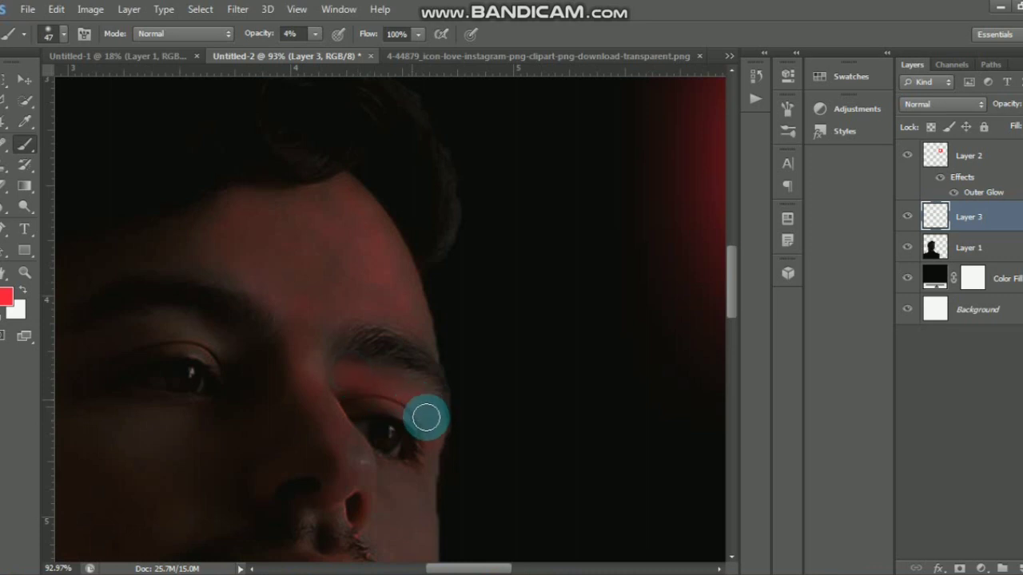
mouse_move(416, 496)
mouse_down()
mouse_move(394, 352)
mouse_move(400, 311)
mouse_up()
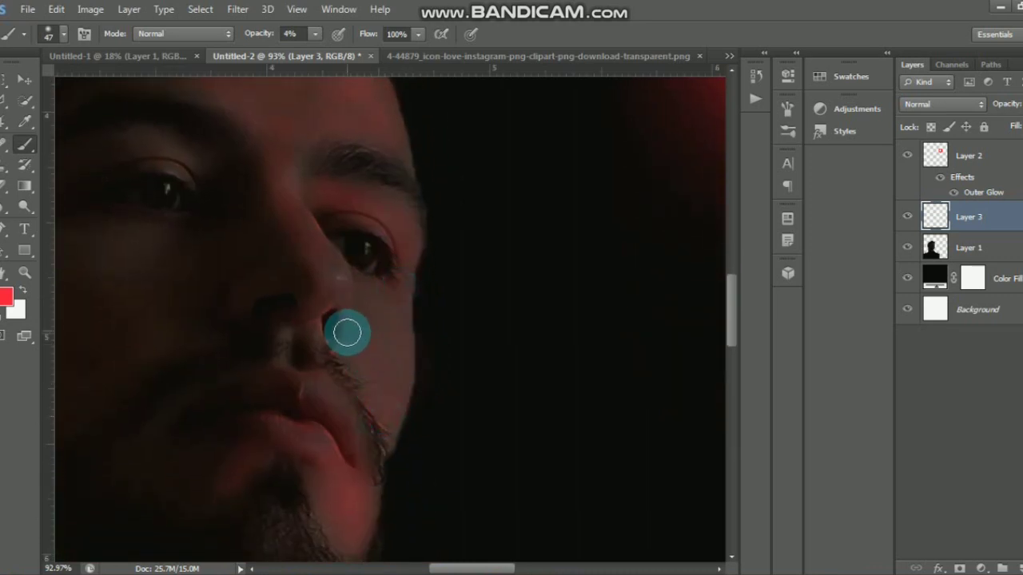
Brush red light onto the lit part of the man's neck below the jaw.
scroll(380, 388, down, 5)
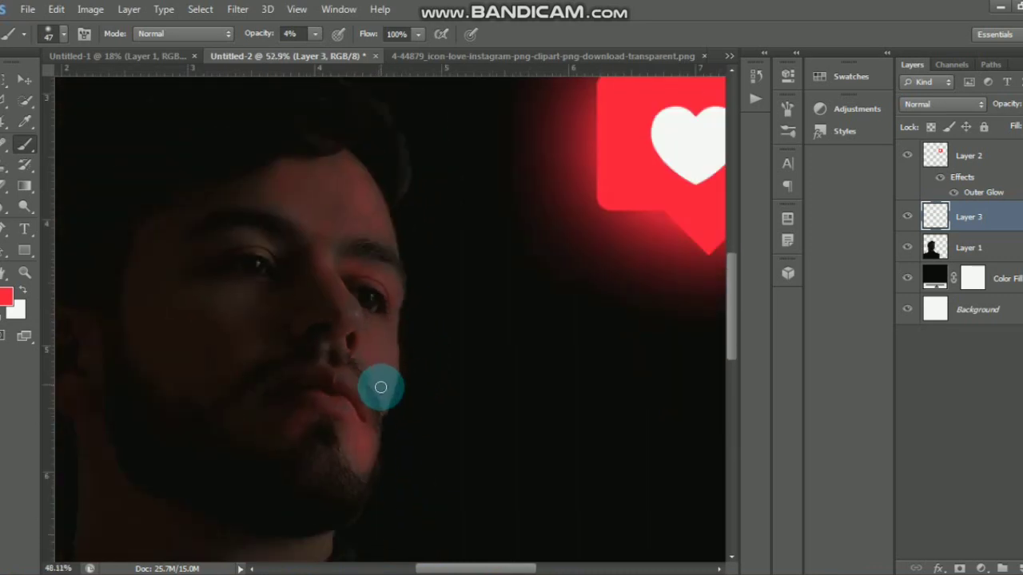
scroll(373, 376, down, 2)
scroll(365, 364, up, 7)
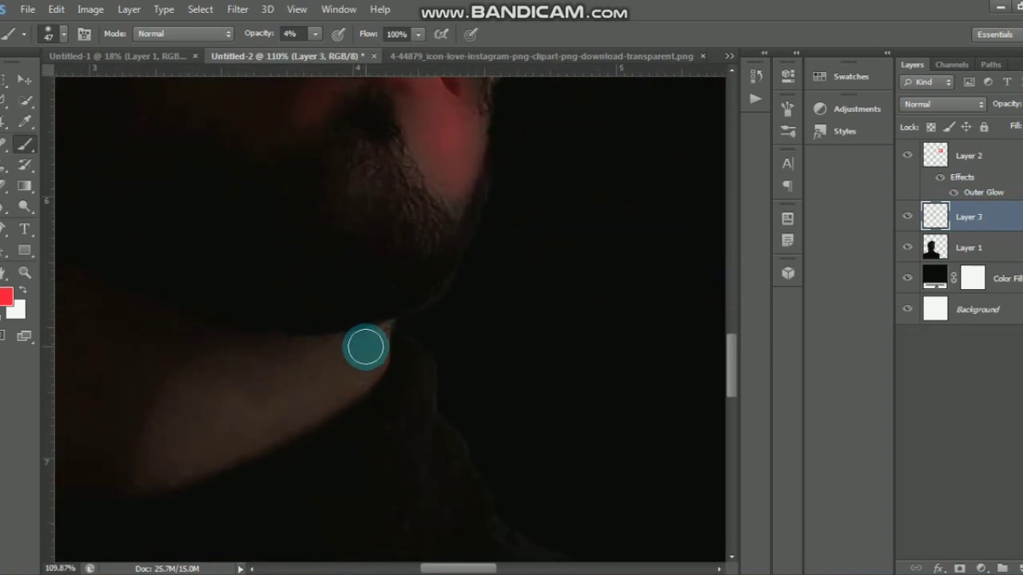
scroll(365, 347, up, 3)
mouse_move(391, 347)
mouse_down()
mouse_move(320, 354)
mouse_move(179, 405)
mouse_move(136, 498)
mouse_move(322, 412)
mouse_move(350, 370)
mouse_move(277, 409)
mouse_move(148, 420)
mouse_move(161, 409)
mouse_move(139, 447)
mouse_move(217, 445)
mouse_move(370, 377)
mouse_move(362, 365)
mouse_move(137, 401)
mouse_move(297, 450)
mouse_move(378, 361)
mouse_move(238, 356)
mouse_move(313, 407)
mouse_up()
scroll(315, 403, down, 5)
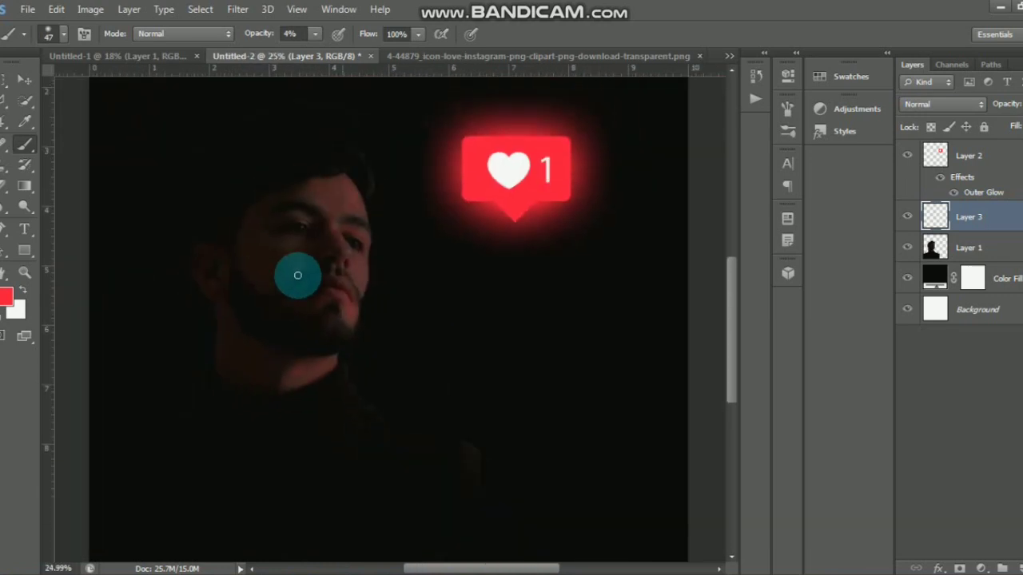
scroll(298, 276, down, 3)
scroll(406, 327, up, 4)
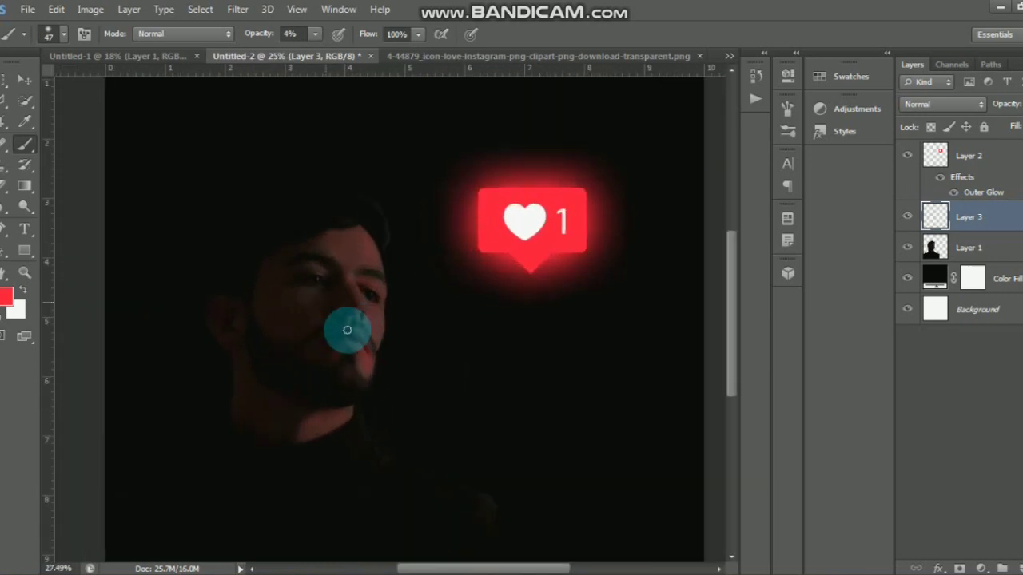
Set the foreground colour to pale pink e7dddf and reduce the soft brush size to 20 px.
click(7, 295)
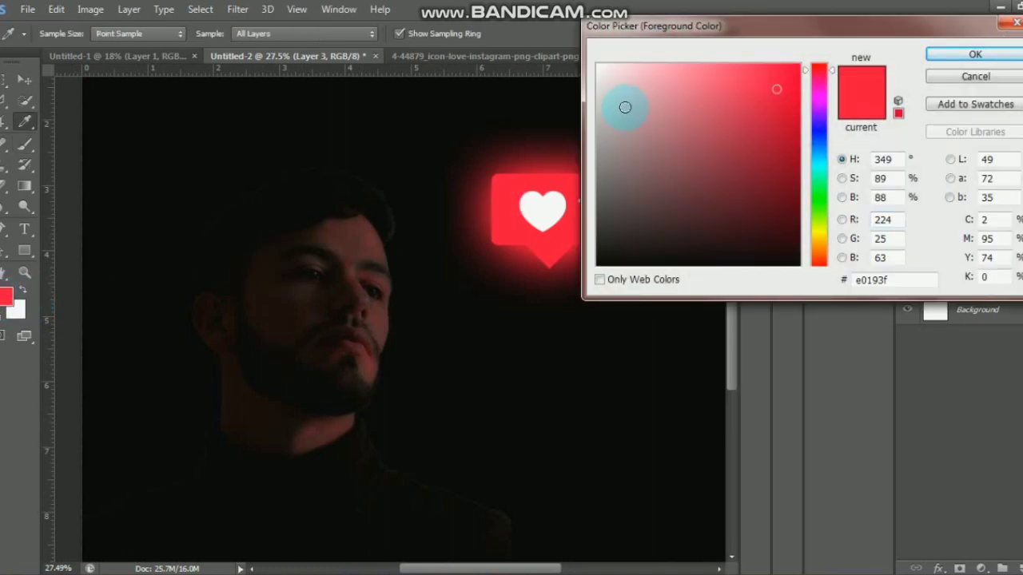
click(624, 99)
click(608, 83)
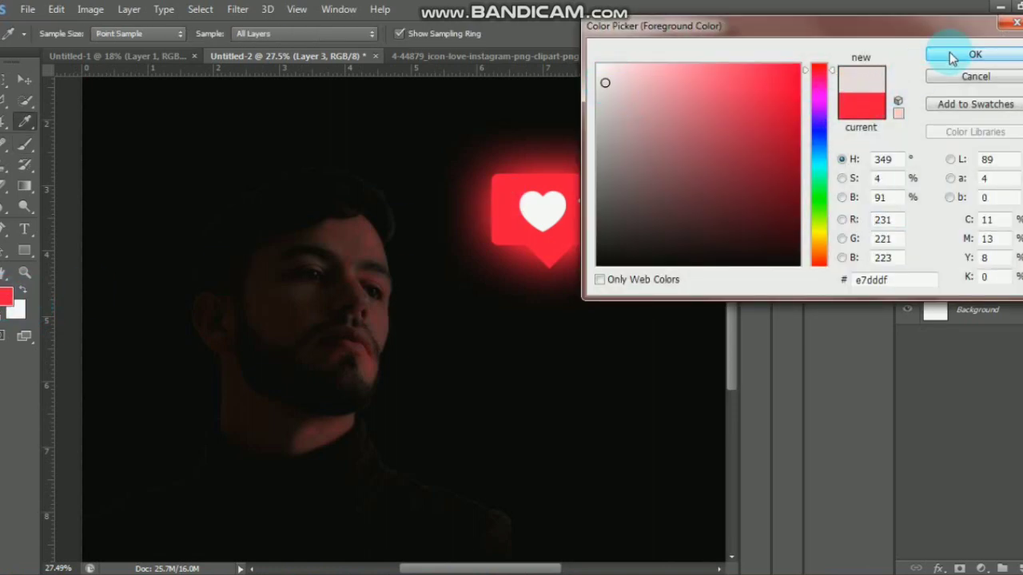
click(975, 54)
key(b)
scroll(367, 261, up, 3)
scroll(366, 261, up, 2)
right_click(370, 263)
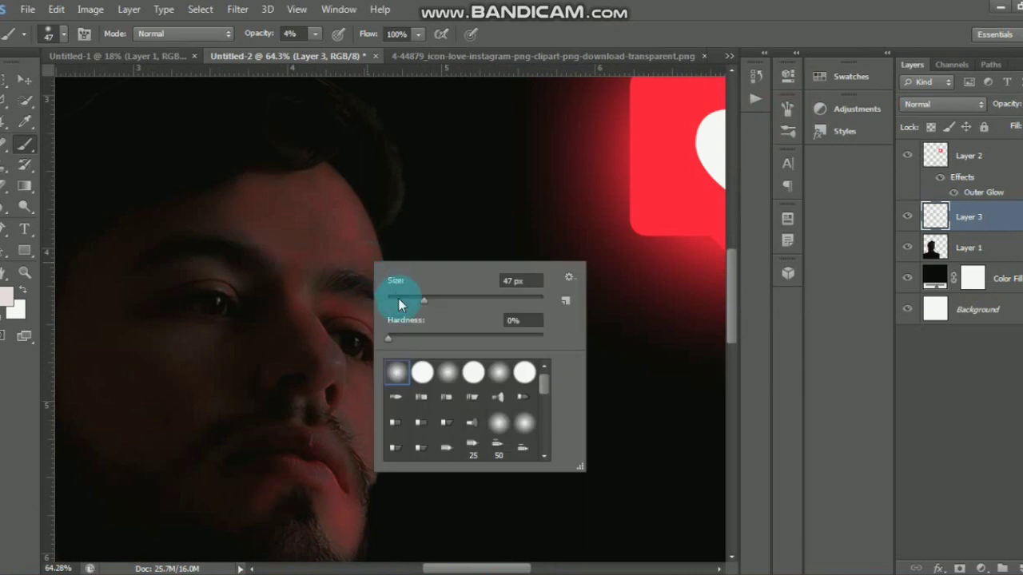
drag(400, 299, 394, 299)
key(Return)
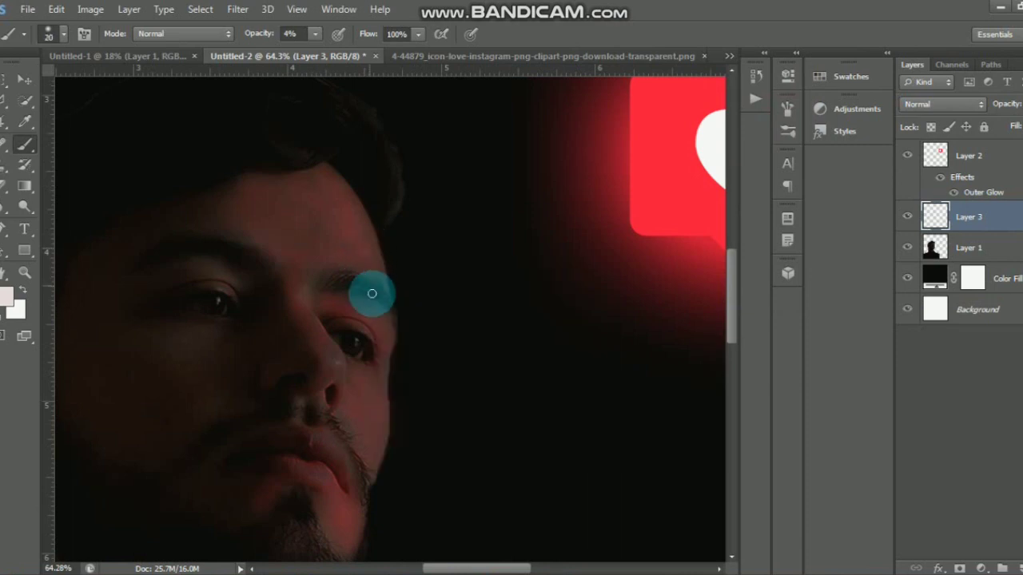
Brush a pale rim highlight along the edge of the forehead facing the icon.
scroll(365, 309, up, 3)
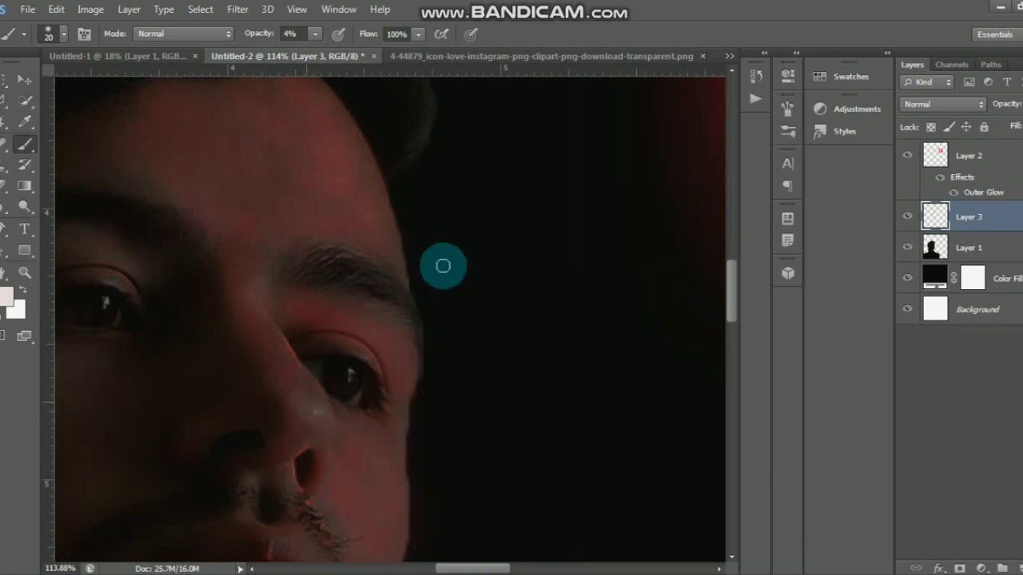
mouse_move(347, 135)
mouse_down()
mouse_move(363, 211)
mouse_move(392, 251)
mouse_up()
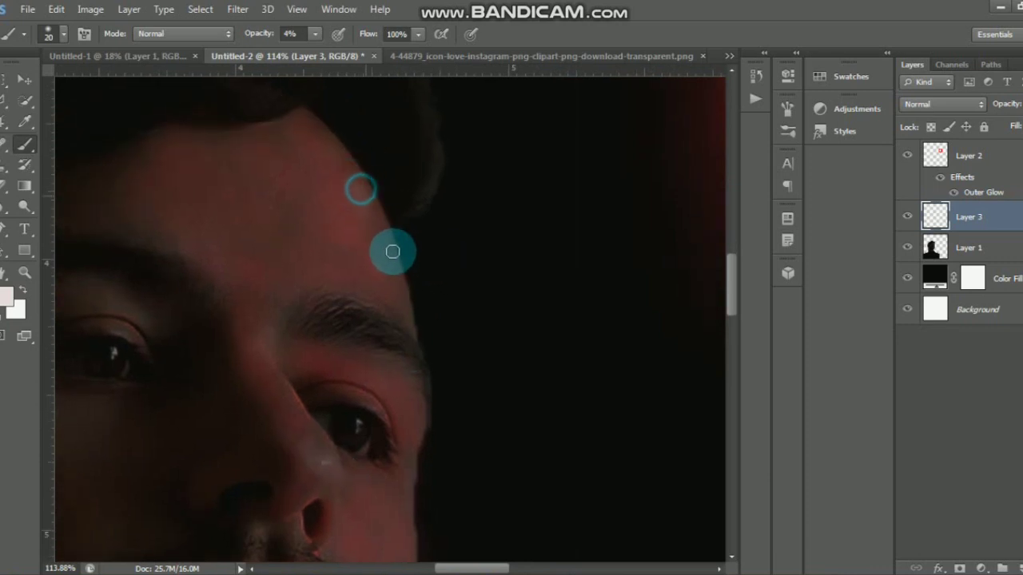
mouse_move(367, 200)
mouse_down()
mouse_move(395, 291)
mouse_move(366, 198)
mouse_move(390, 280)
mouse_move(370, 210)
mouse_move(398, 278)
mouse_up()
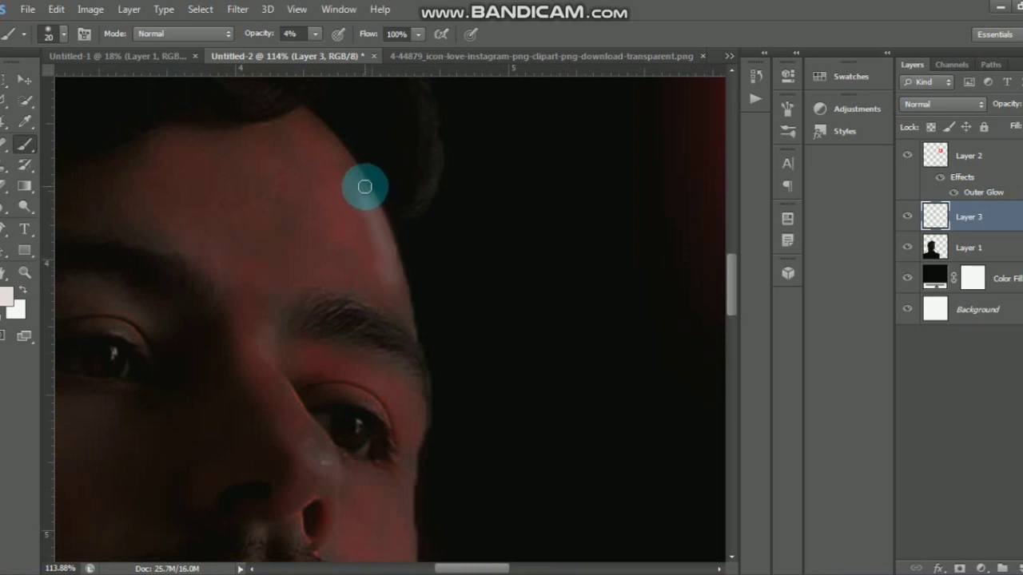
drag(365, 187, 388, 253)
Brush a pale pink rim highlight along the edge of the man's cheek facing the icon.
scroll(388, 264, down, 5)
drag(419, 413, 407, 338)
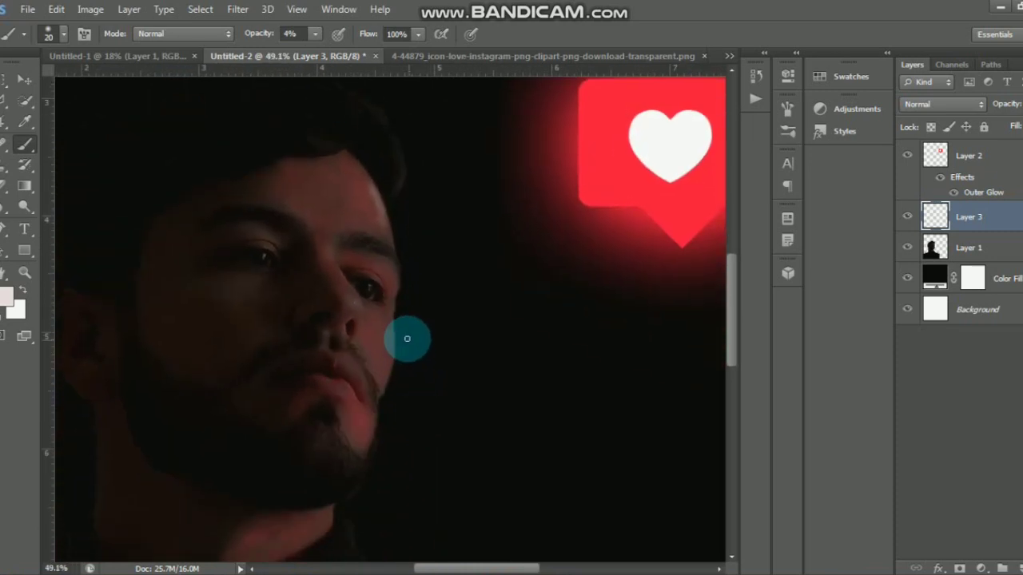
scroll(406, 338, up, 6)
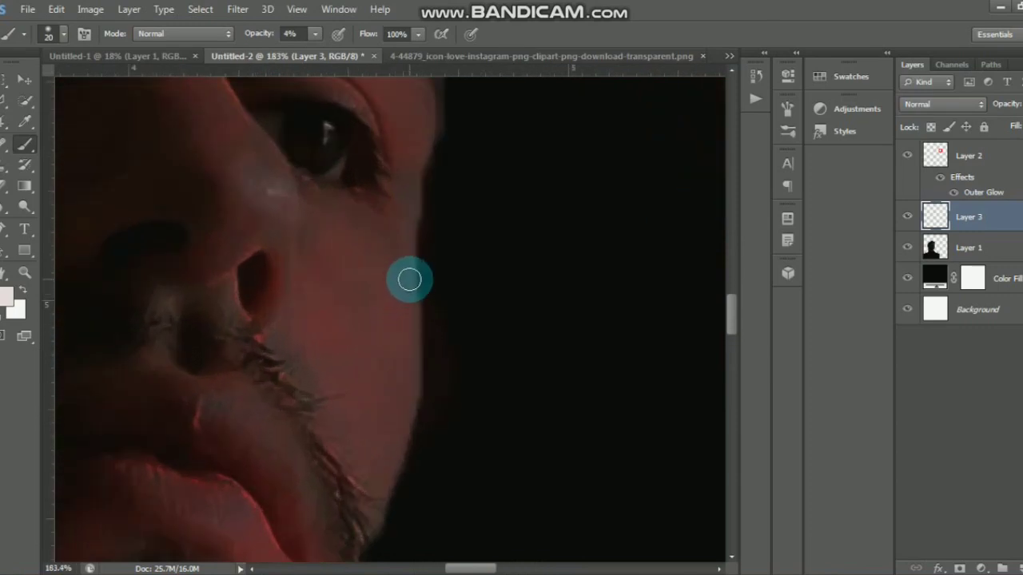
mouse_move(410, 280)
mouse_down()
mouse_move(372, 504)
mouse_move(402, 433)
mouse_move(413, 362)
mouse_move(402, 296)
mouse_move(418, 358)
mouse_move(379, 483)
mouse_move(406, 389)
mouse_move(405, 304)
mouse_move(385, 458)
mouse_move(409, 304)
mouse_up()
scroll(388, 353, down, 5)
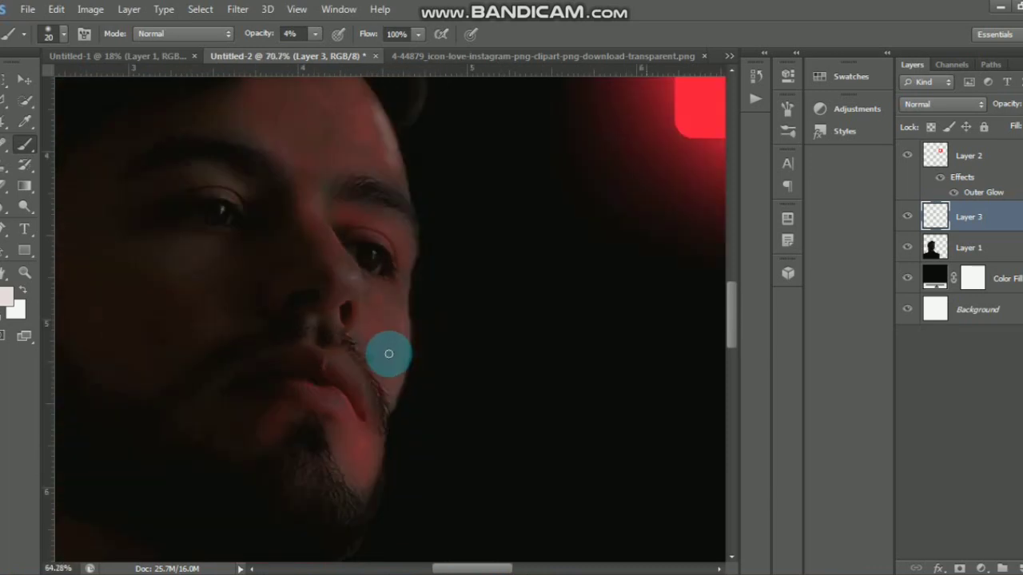
scroll(388, 353, down, 5)
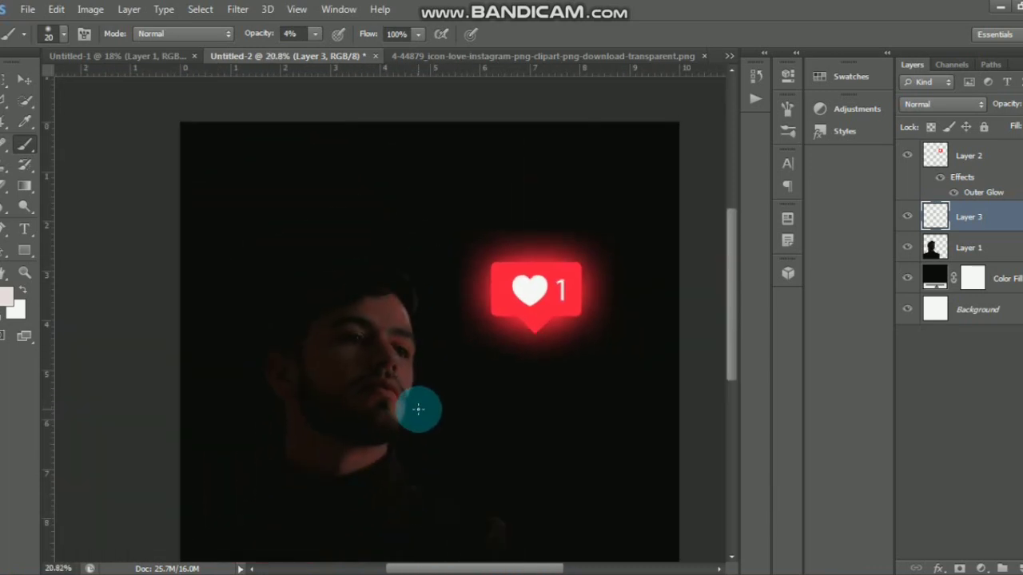
scroll(416, 408, down, 1)
scroll(361, 393, up, 3)
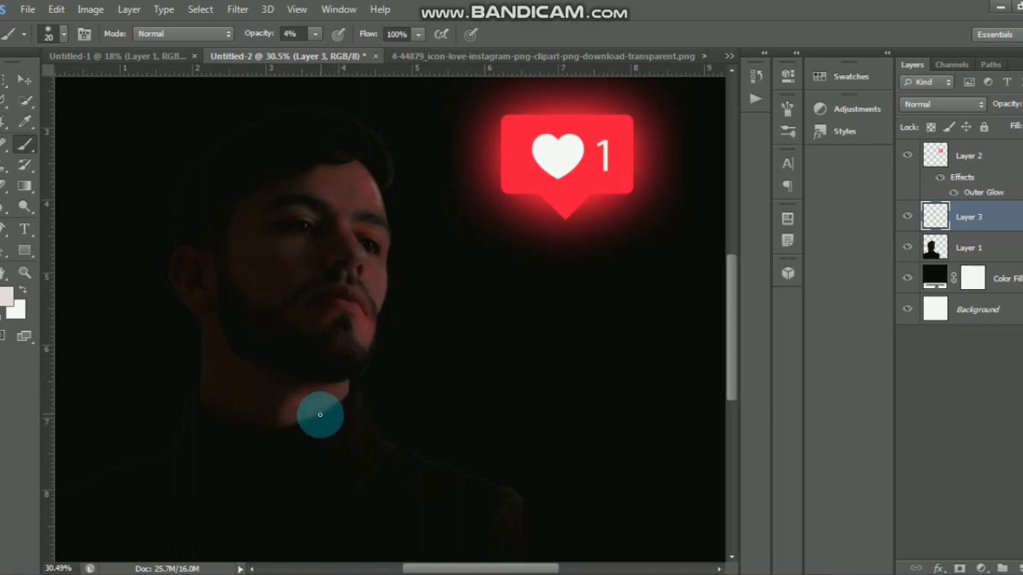
scroll(352, 375, down, 2)
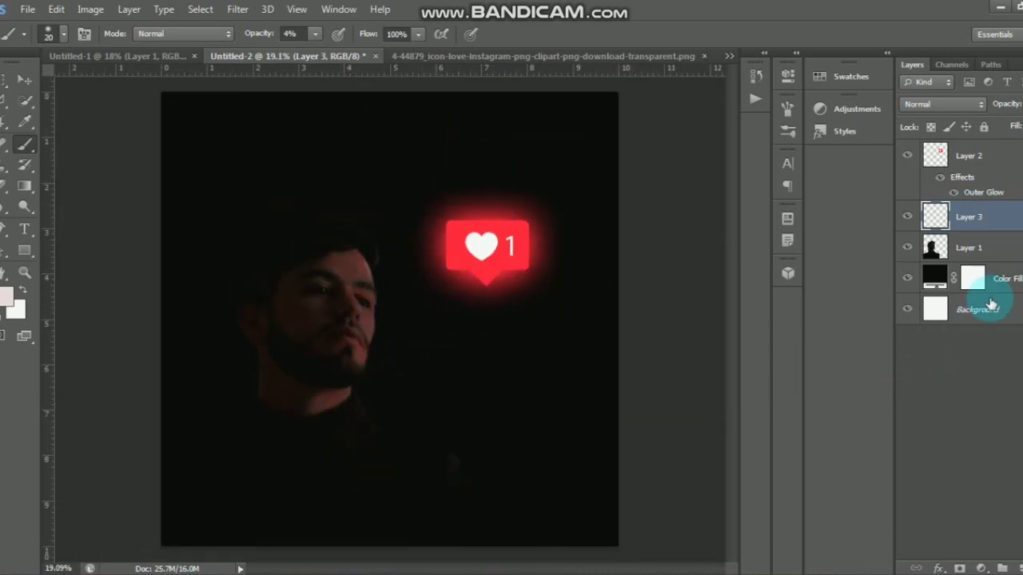
Add a red-to-white Gradient Map adjustment layer above Layer 3, blended in Soft Light mode with lowered opacity, and switch to the Move tool.
click(982, 567)
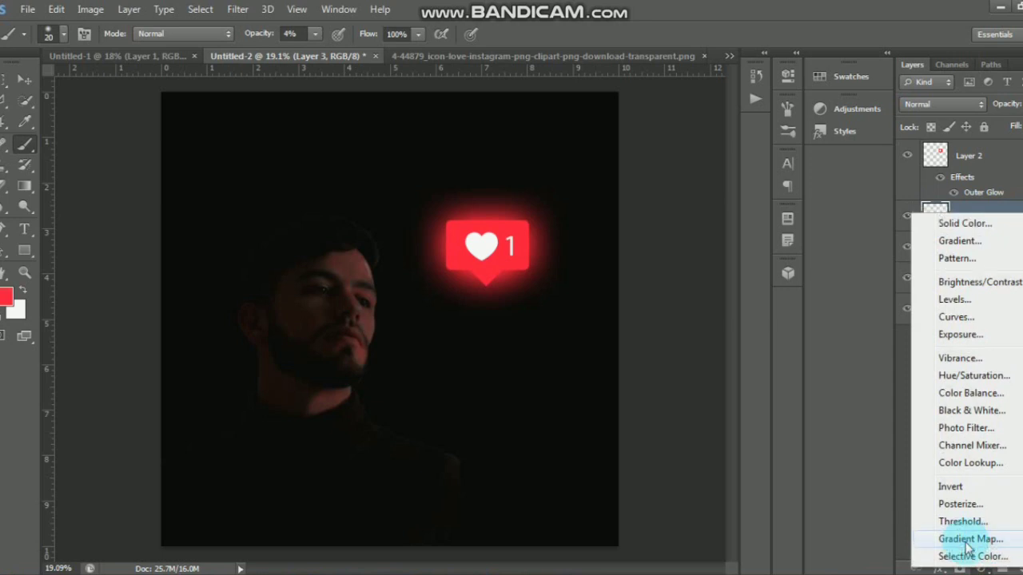
click(985, 534)
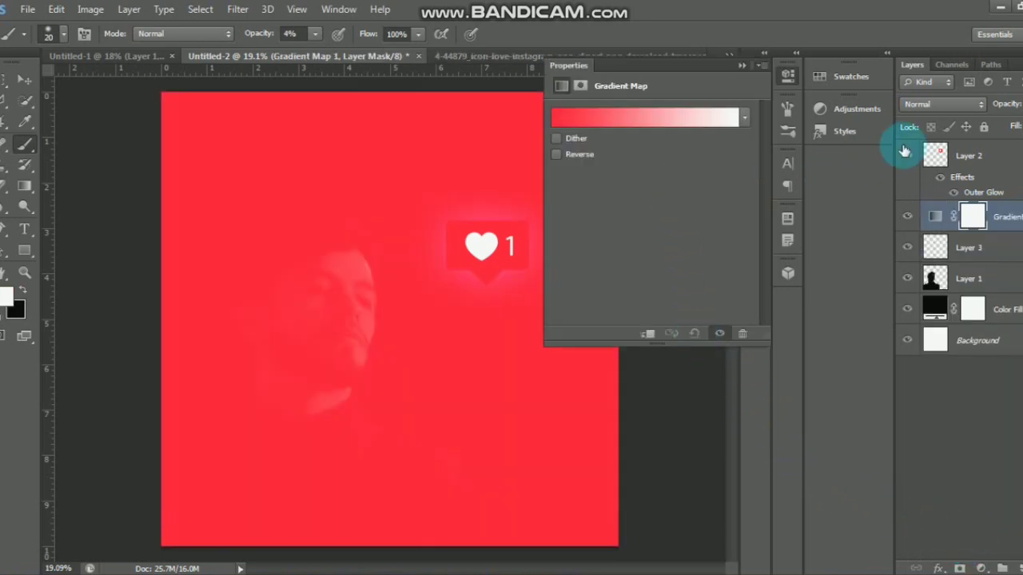
click(972, 105)
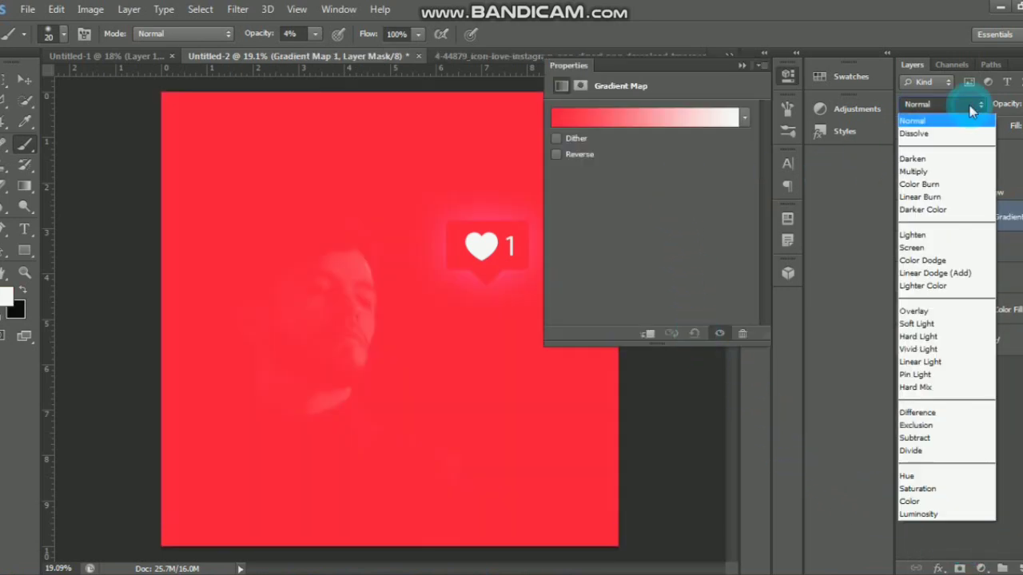
click(933, 325)
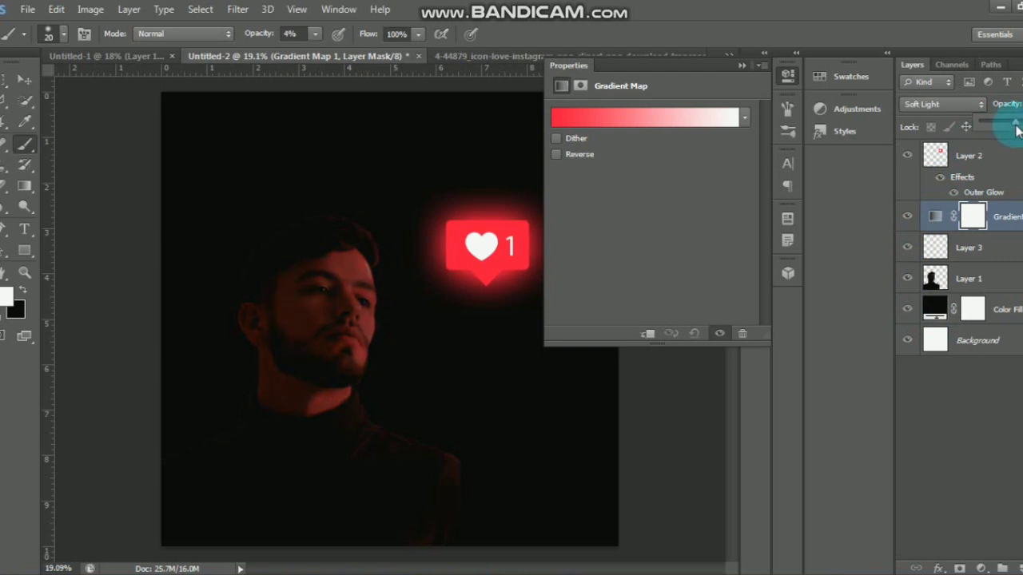
click(742, 66)
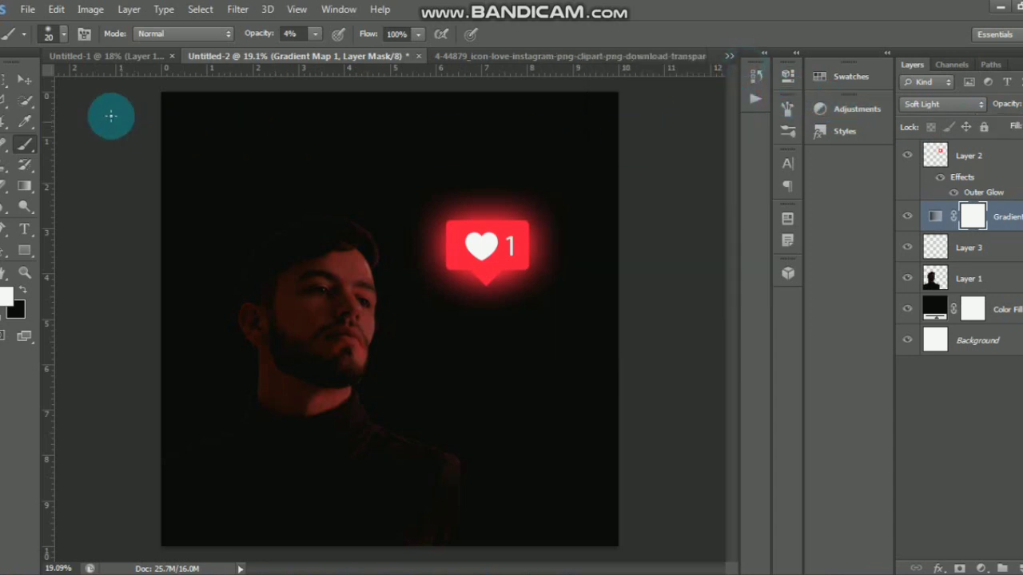
click(27, 79)
scroll(434, 349, down, 4)
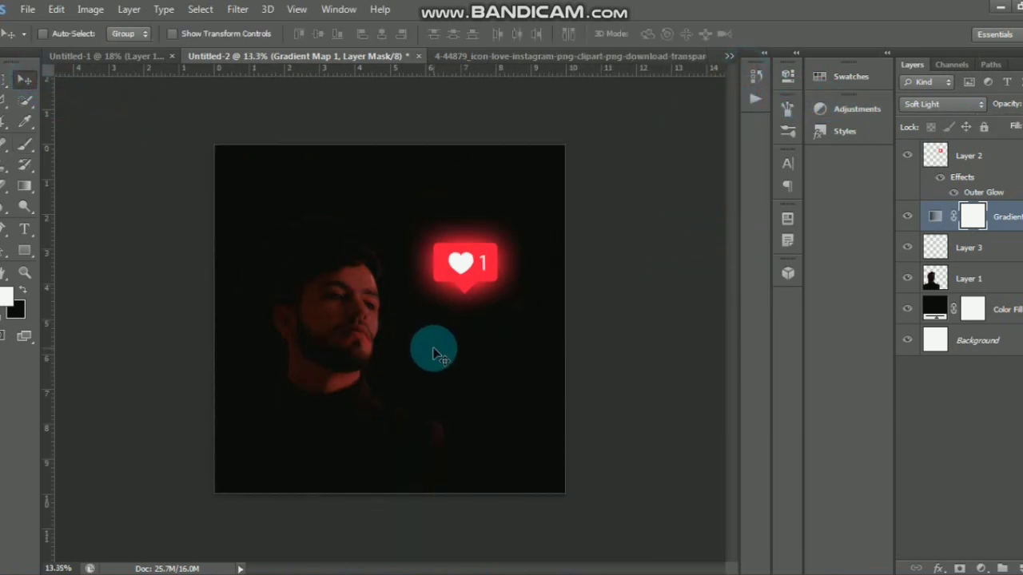
scroll(391, 349, up, 2)
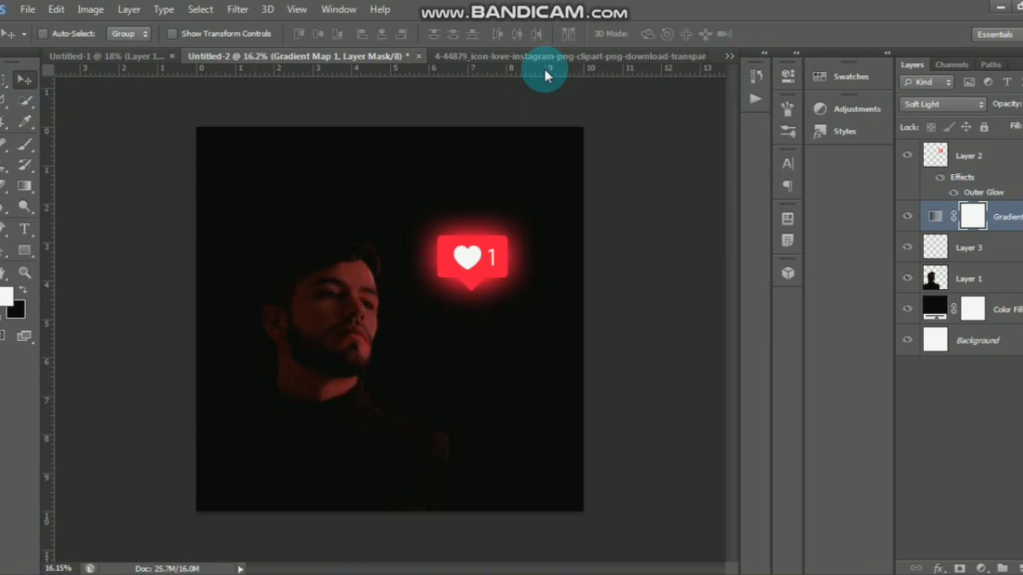